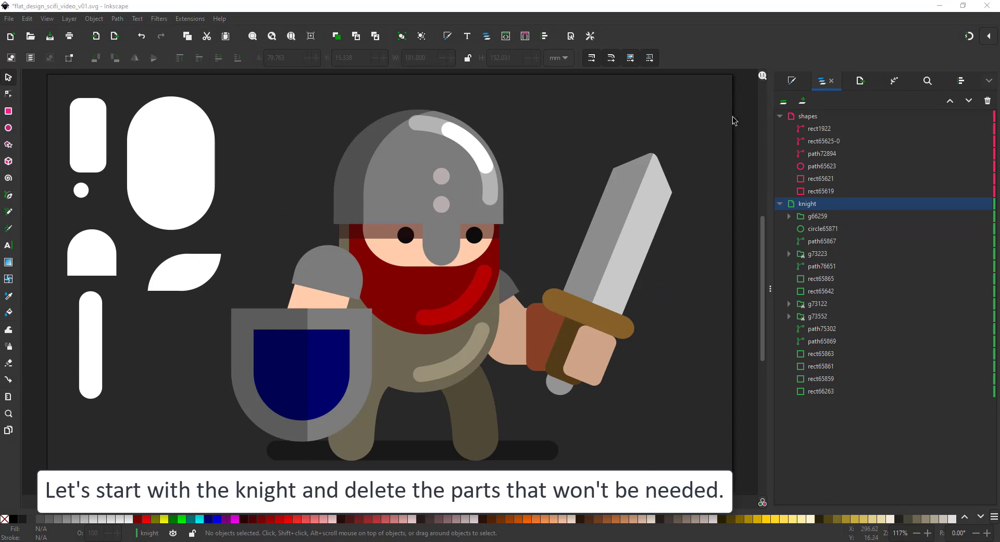
Step: Add a layer named scifi_1 above the knight layer
left_click(803, 104)
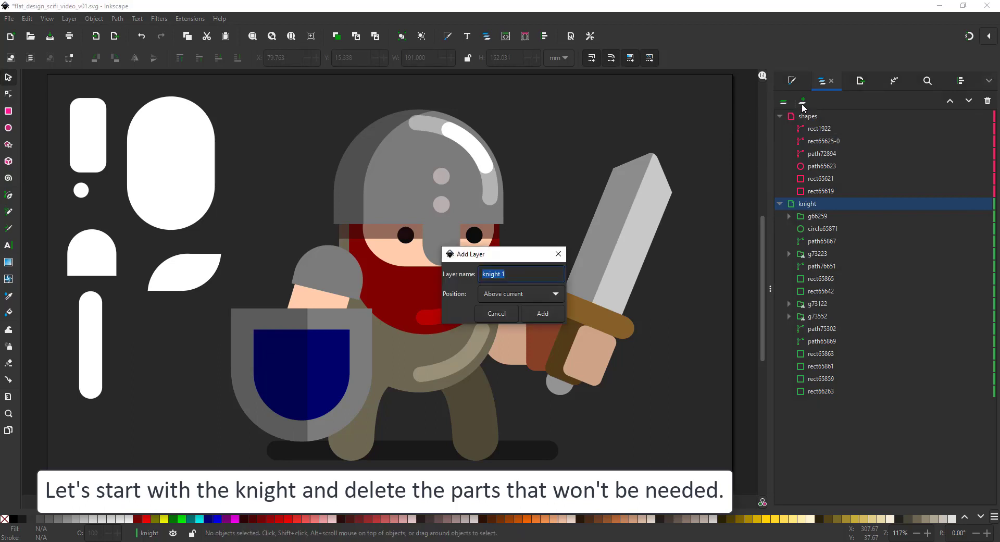
type("scifi_1")
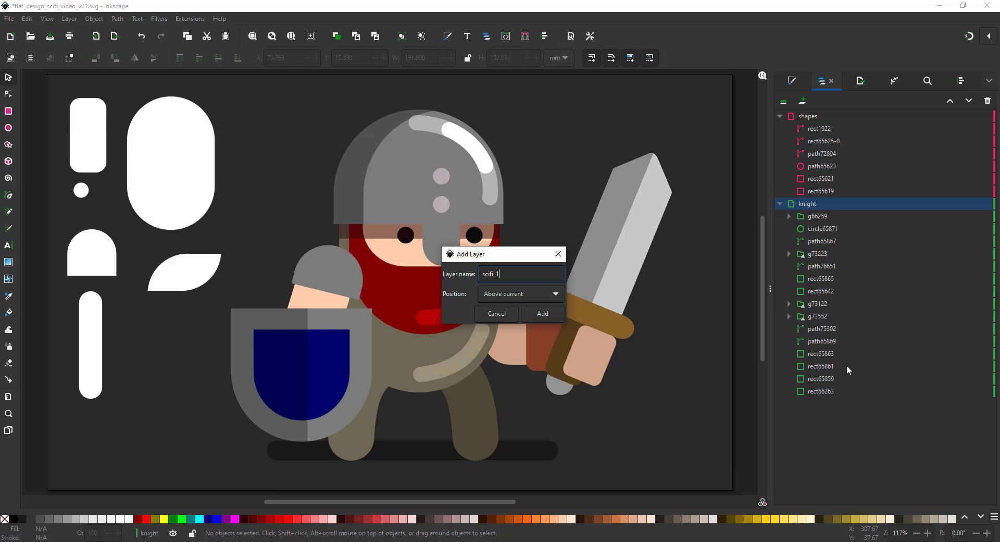
key("Return")
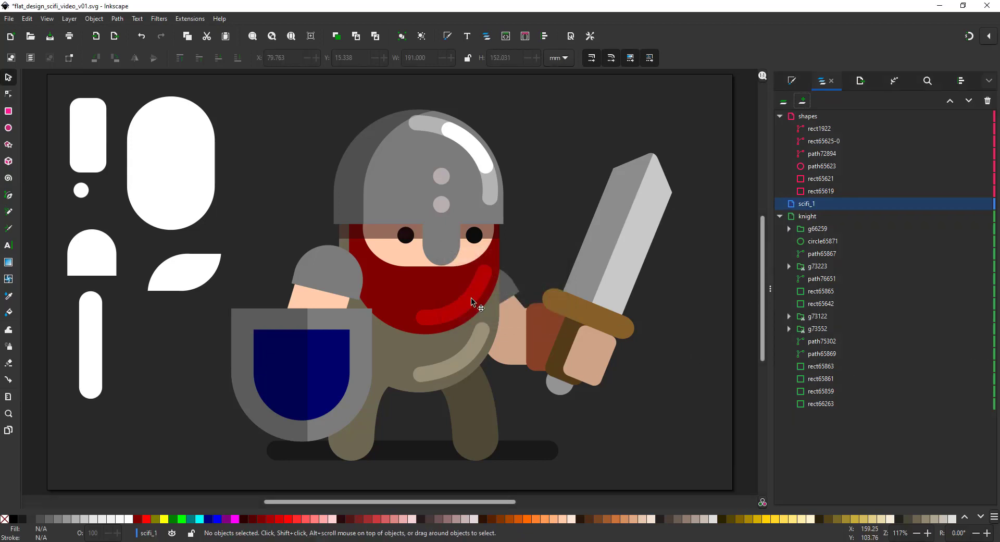
Step: Paste copies of the knight's body parts, without sword and shield, in place on the scifi_1 layer, and hide and lock the knight layer
left_click(599, 261)
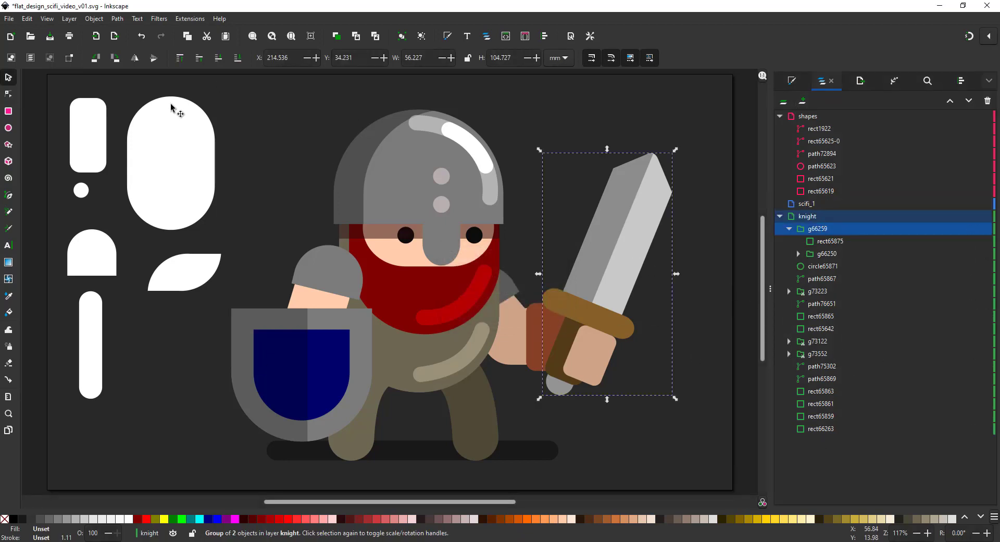
left_click_drag(261, 87, 579, 490)
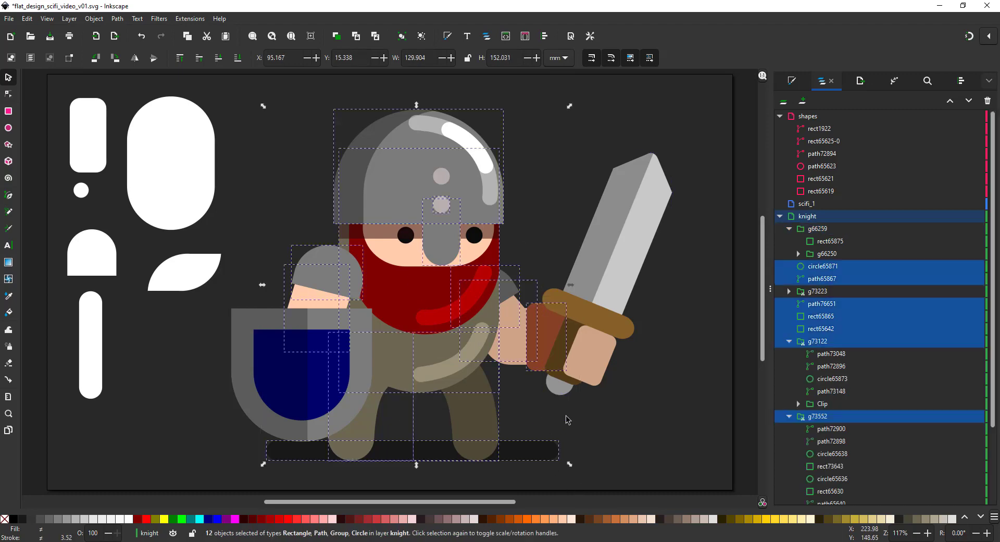
left_click(809, 207)
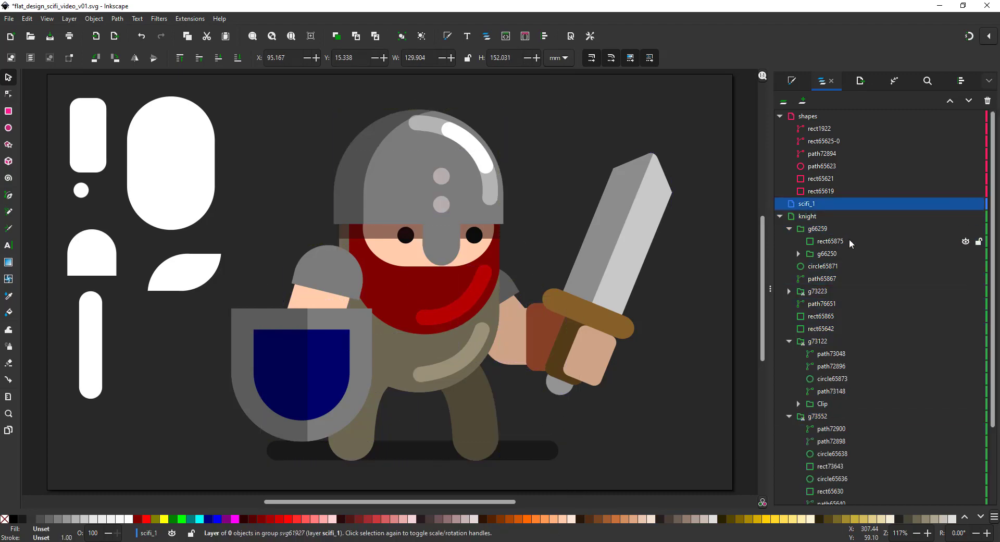
key("ctrl+alt+v")
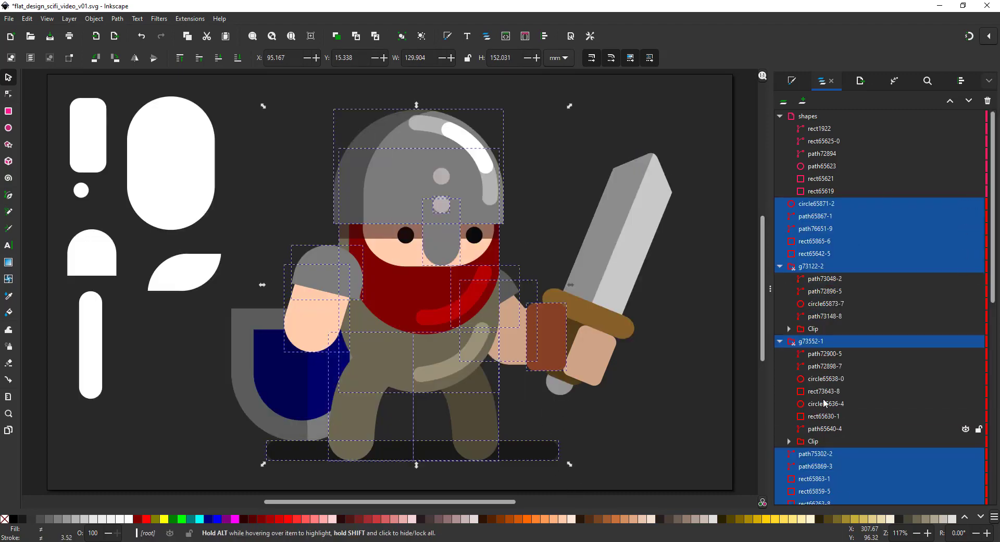
scroll(823, 301, "down", 5)
key("ctrl+z")
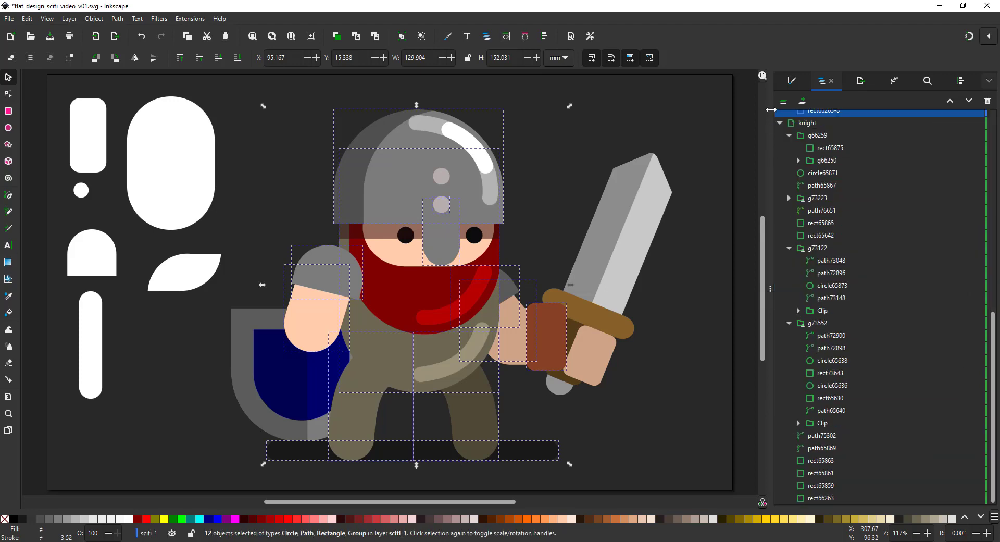
key("ctrl+shift+z")
left_click(964, 499)
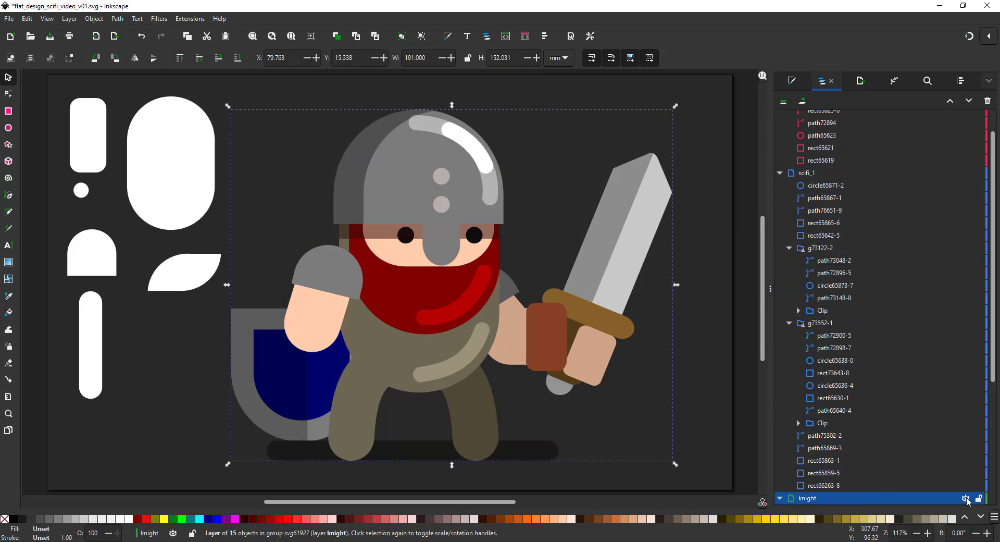
left_click(965, 499)
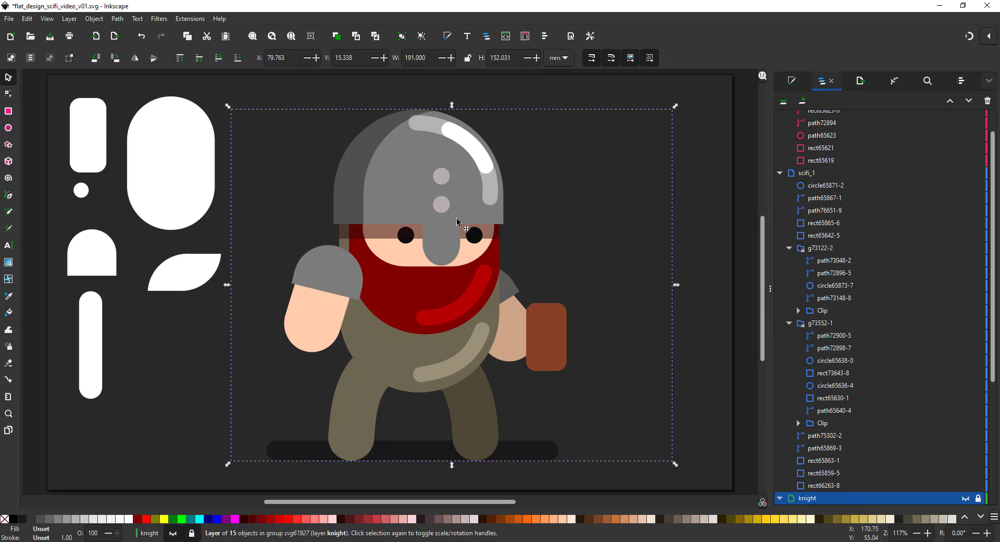
Step: Delete the bright red highlight and the dark red beard beneath it from the copied figure
left_click(438, 324)
left_click(449, 316, "ctrl")
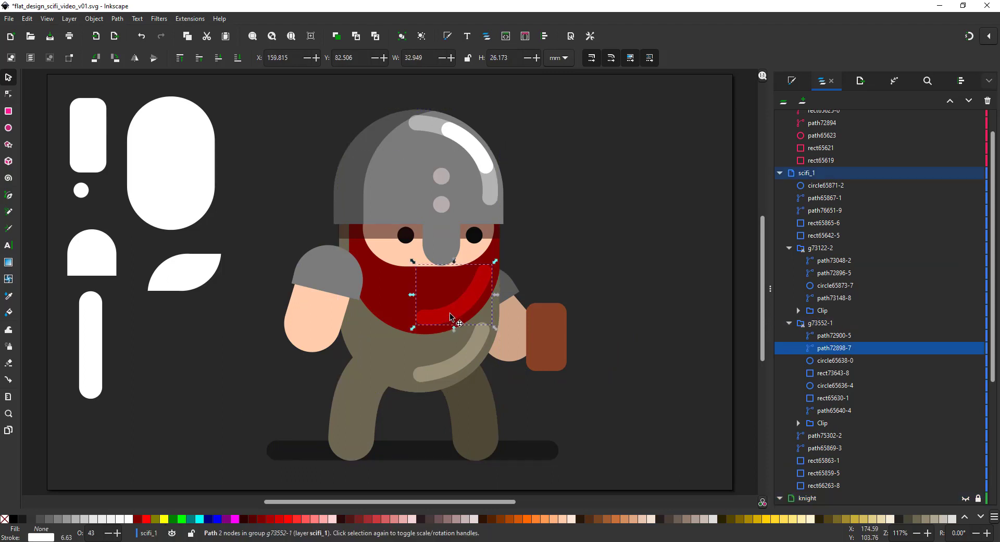
key("Delete")
left_click(448, 314)
left_click(449, 323, "ctrl")
key("Delete")
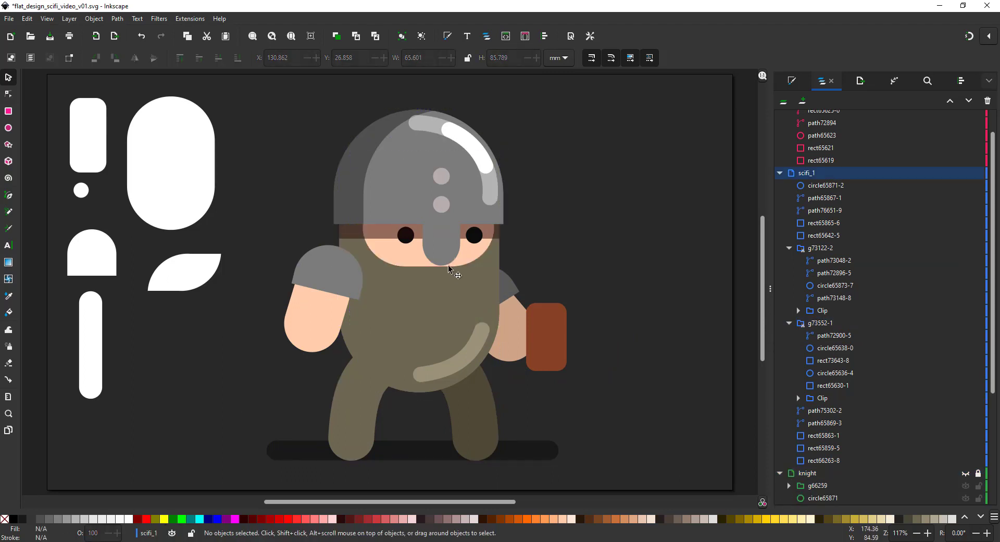
Step: Delete the helmet's nose guard and the semi-transparent shadow rectangle across the face
left_click(443, 255)
key("Delete")
left_click(417, 244, "ctrl")
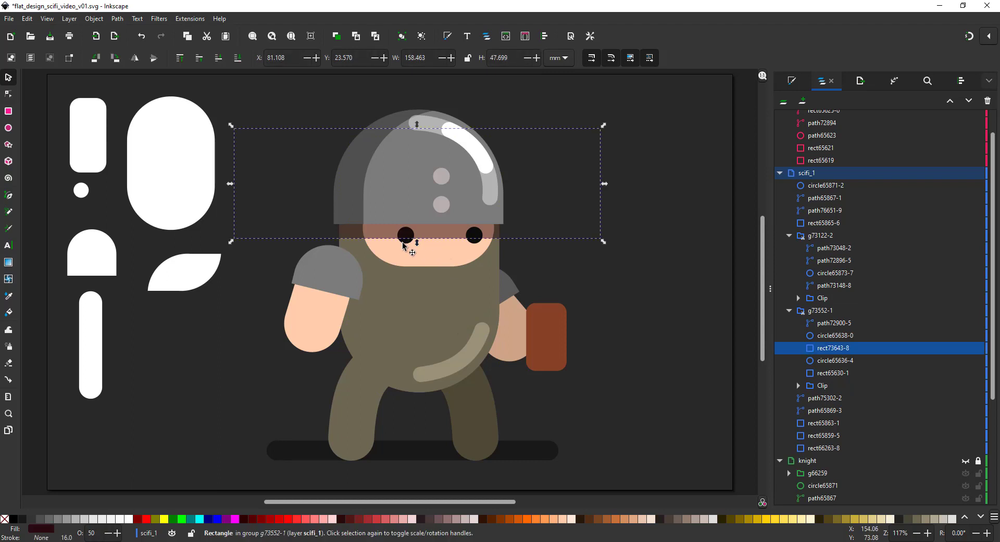
key("Delete")
Step: Delete both black eye circles from the face
left_click(405, 245)
left_click(406, 236, "ctrl")
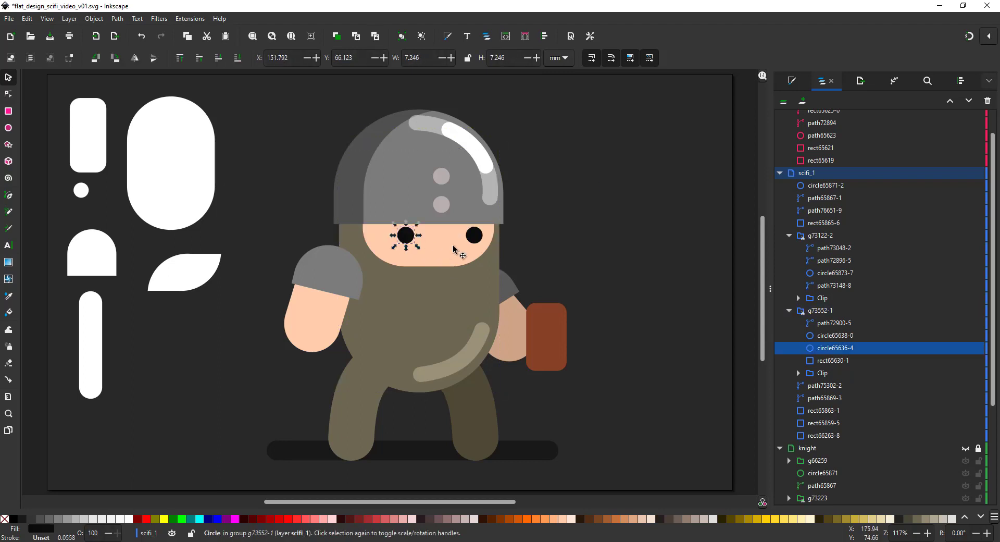
key("Delete")
left_click(472, 237, "ctrl")
key("Delete")
Step: Delete the two light rivet circles from the front of the helmet
left_click(443, 204)
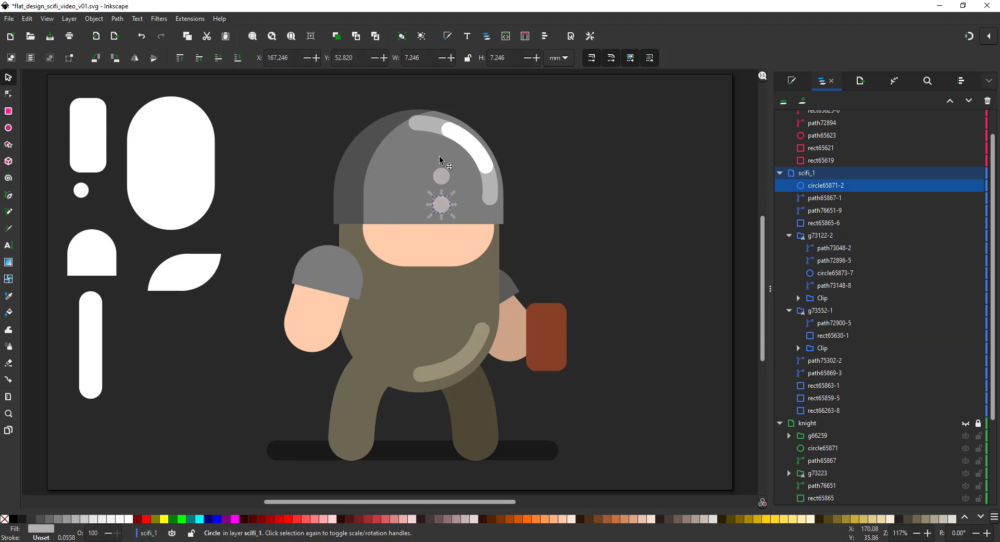
key("Delete")
left_click(442, 178)
key("Delete")
key("ctrl+z")
left_click(444, 180, "ctrl")
key("Delete")
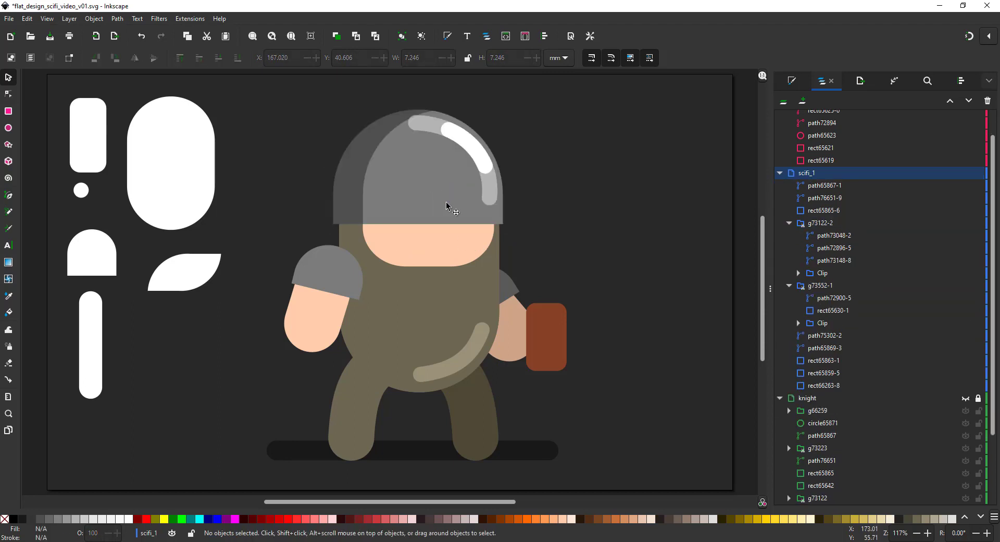
Step: Extend the helmet's clip outline down over the face, adding a node on its lower edge that forms a pointed chin
left_click(447, 207, "ctrl")
left_click(8, 94)
left_click(455, 226)
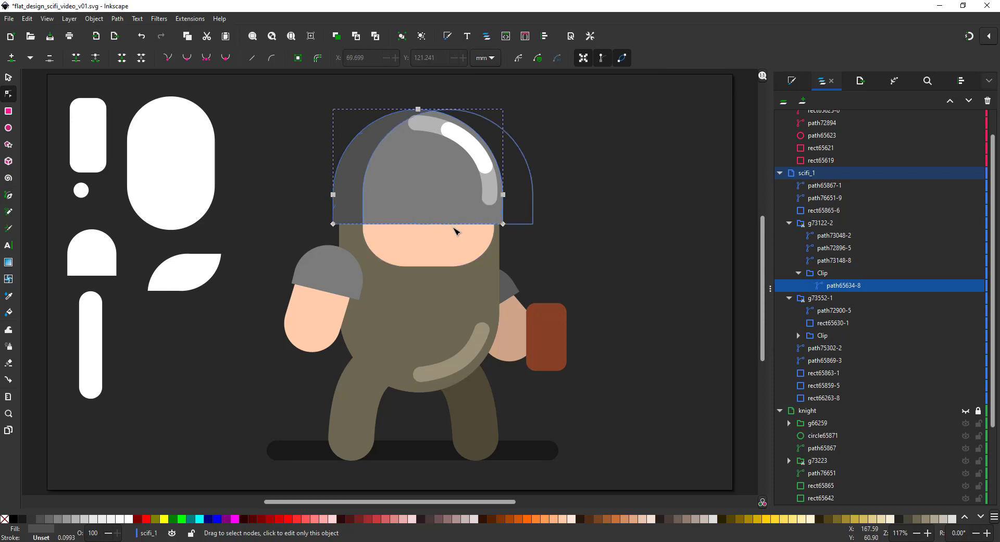
double_click(454, 224)
left_click_drag(455, 225, 452, 273)
left_click_drag(279, 205, 535, 297)
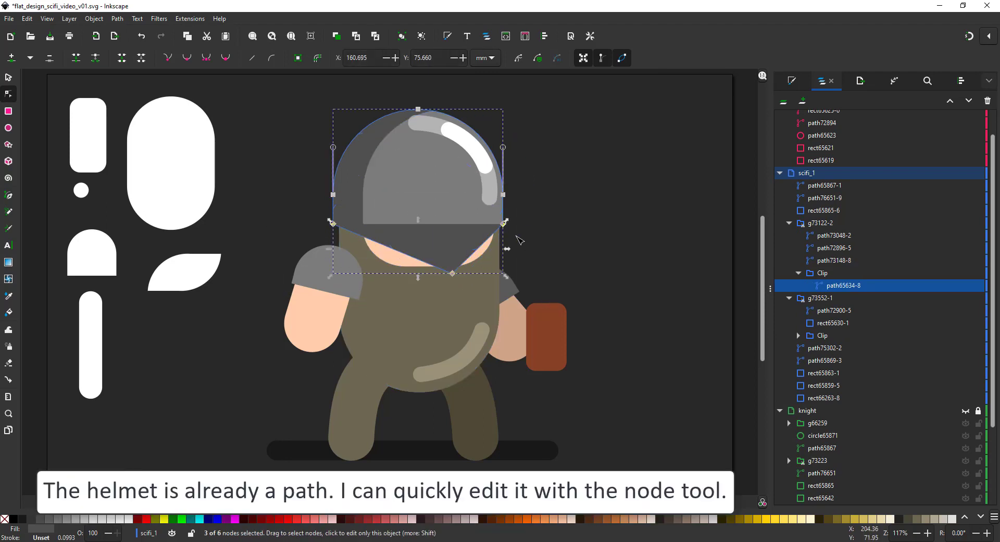
left_click_drag(503, 224, 498, 248)
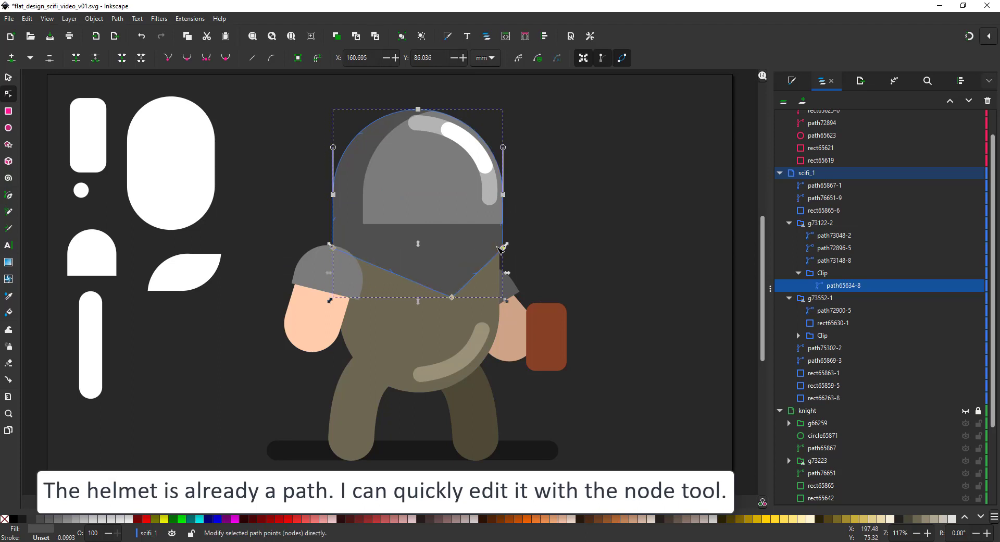
Step: Reshape the helmet's lighter front panel to follow the pointed chin by lowering its bottom nodes and raising the right corner
left_click(441, 214)
left_click_drag(326, 208, 552, 278)
left_click_drag(533, 224, 534, 245)
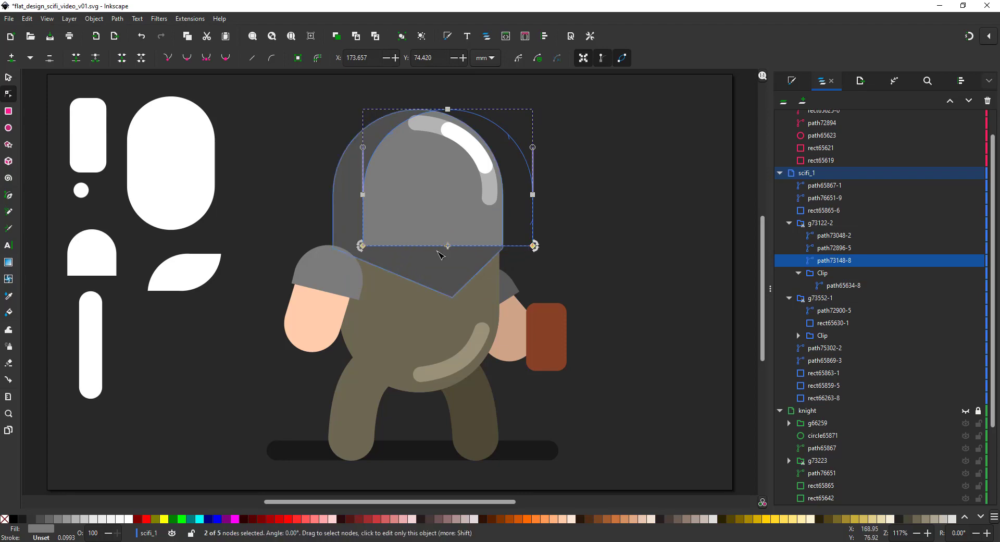
left_click_drag(442, 248, 446, 291)
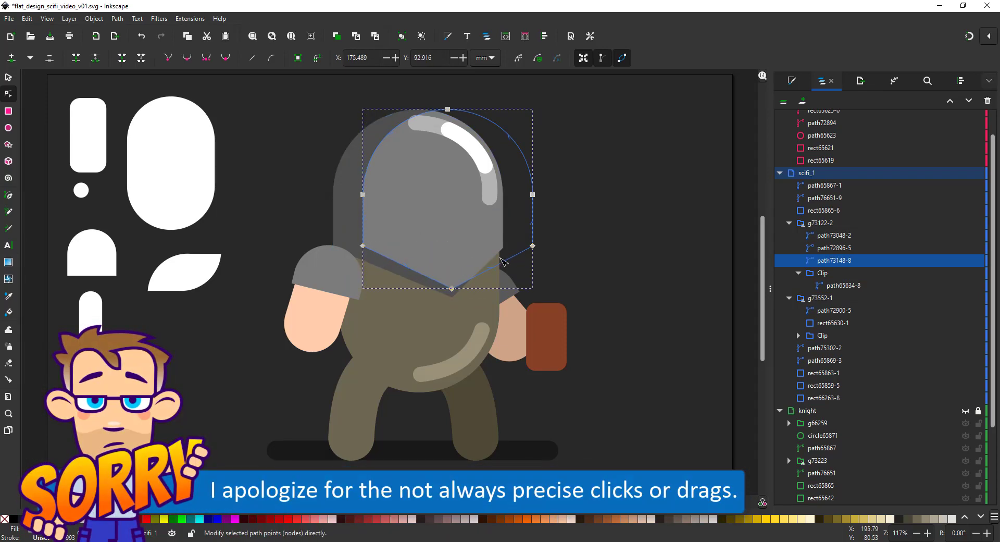
left_click(533, 247)
left_click_drag(535, 250, 530, 225)
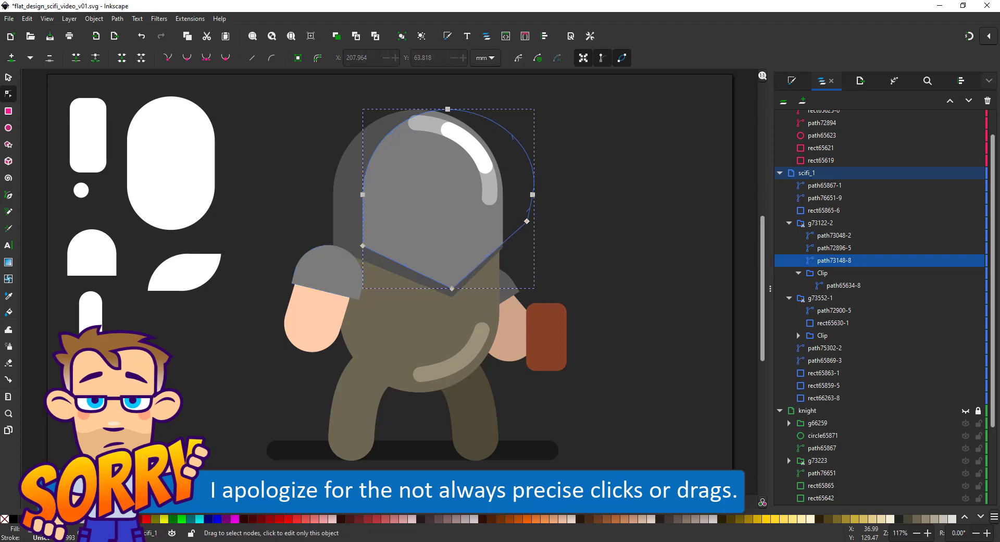
Step: Duplicate the long white rounded bar from the base shapes and place the copy vertically over the helmet's chin point
key("s")
left_click(90, 312)
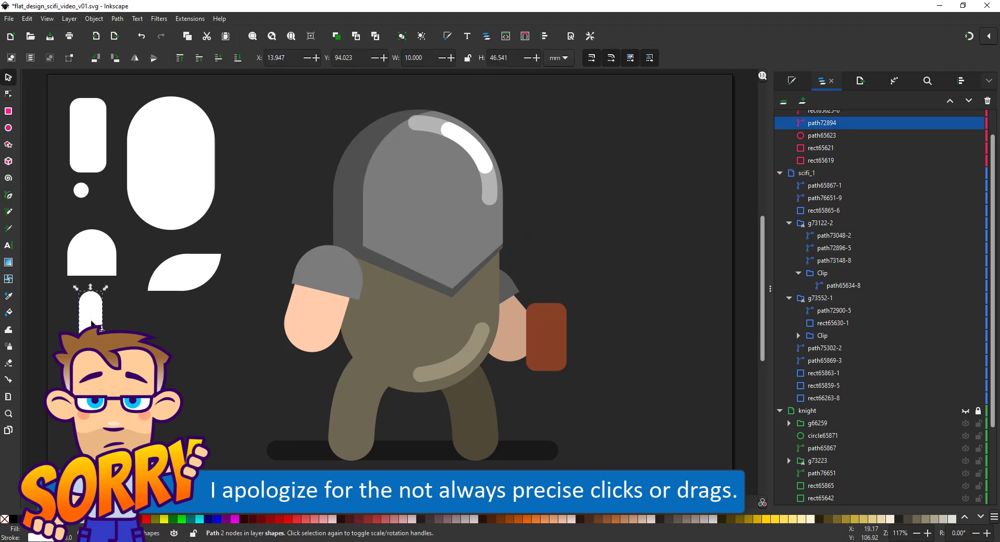
key("ctrl+d")
left_click_drag(95, 308, 460, 212)
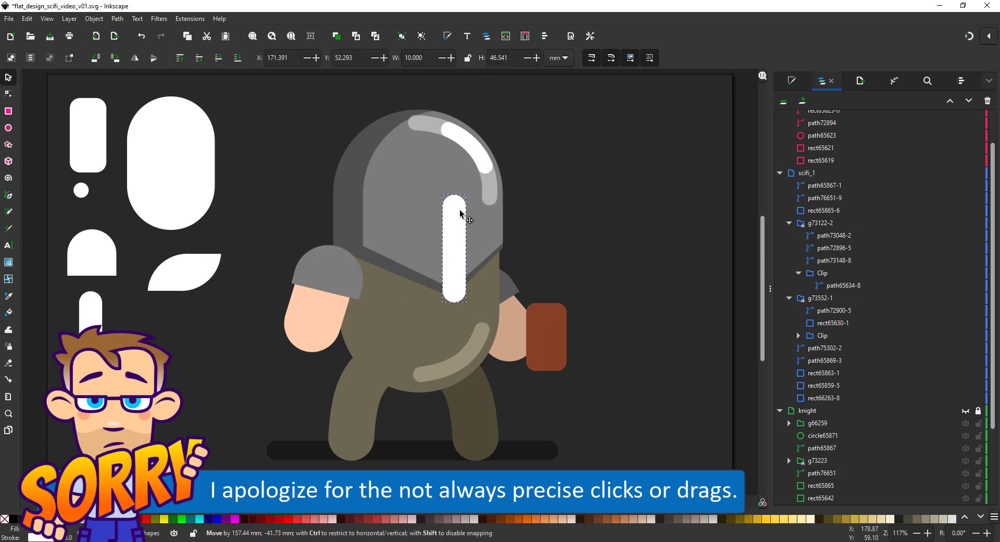
Step: Set the vertical bar's stroke to near-black 100000ff with a width of 8 mm
left_click(39, 538)
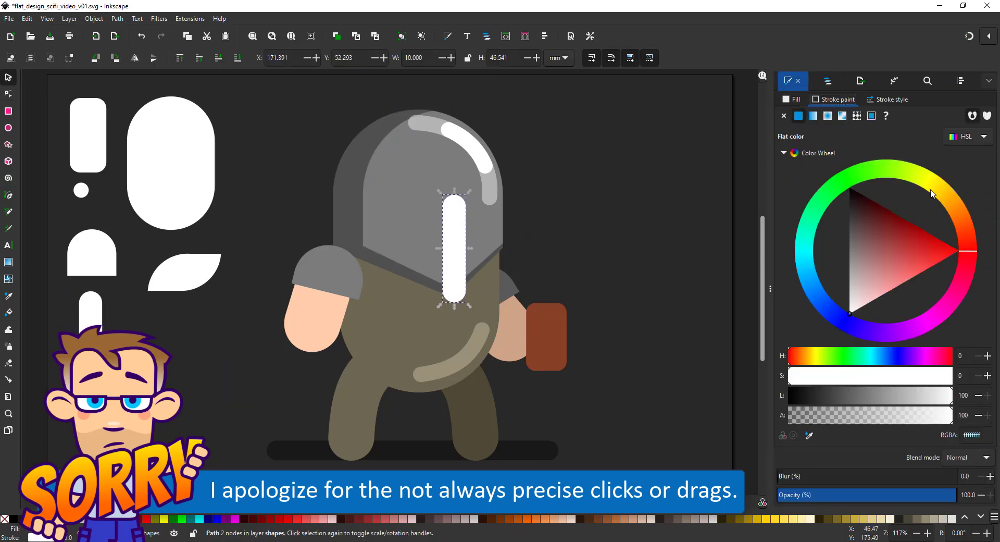
left_click_drag(866, 210, 857, 132)
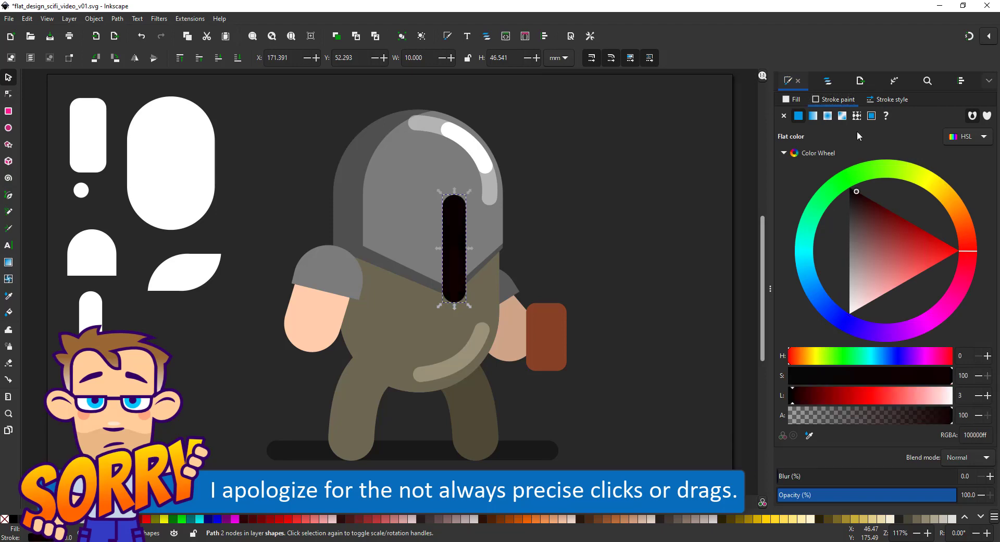
left_click(888, 98)
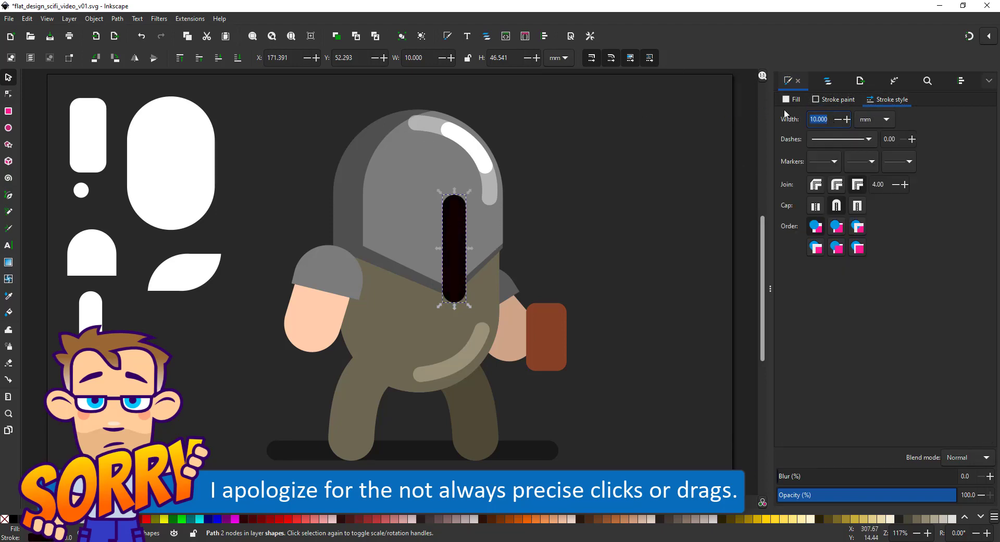
key("Return")
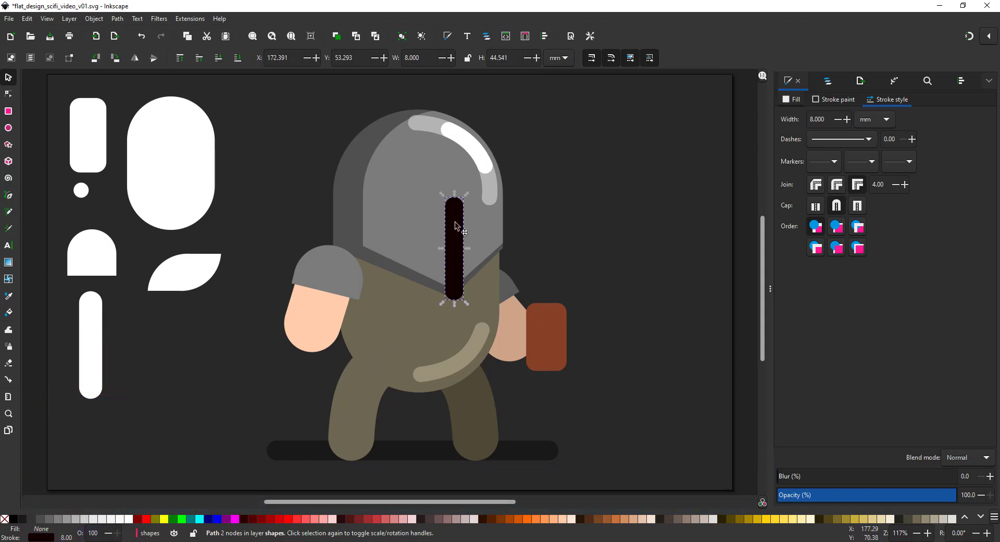
Step: Duplicate the dark bar and reshape the copy into a three-node V across the helmet, meeting the vertical bar's upper end
key("ctrl+d")
left_click_drag(456, 222, 407, 197)
key("n")
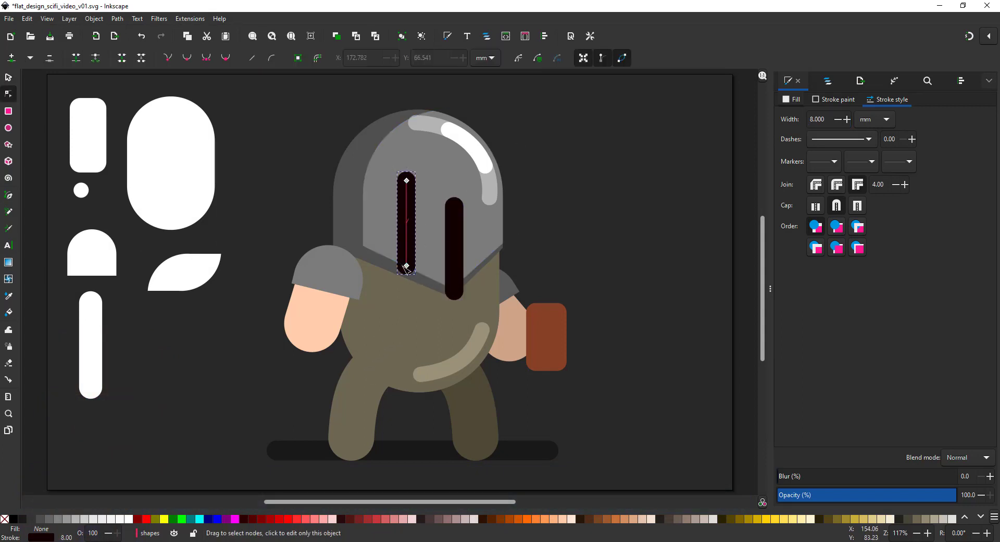
left_click_drag(406, 267, 454, 201)
double_click(453, 180)
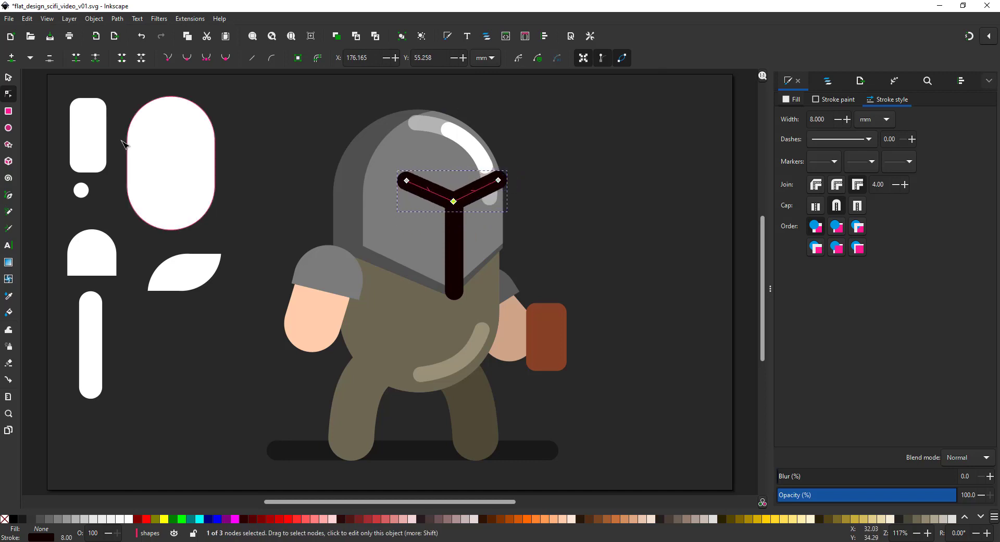
Step: Flatten the V-shaped visor slit and shift it slightly down together with the vertical slit
key("s")
mouse_move(453, 172)
left_mouse_down()
mouse_move(452, 187)
mouse_move(453, 173)
mouse_move(471, 193)
left_mouse_up()
key("ctrl+z")
left_click(468, 192)
left_click(454, 236, "shift")
left_click_drag(456, 233, 456, 236)
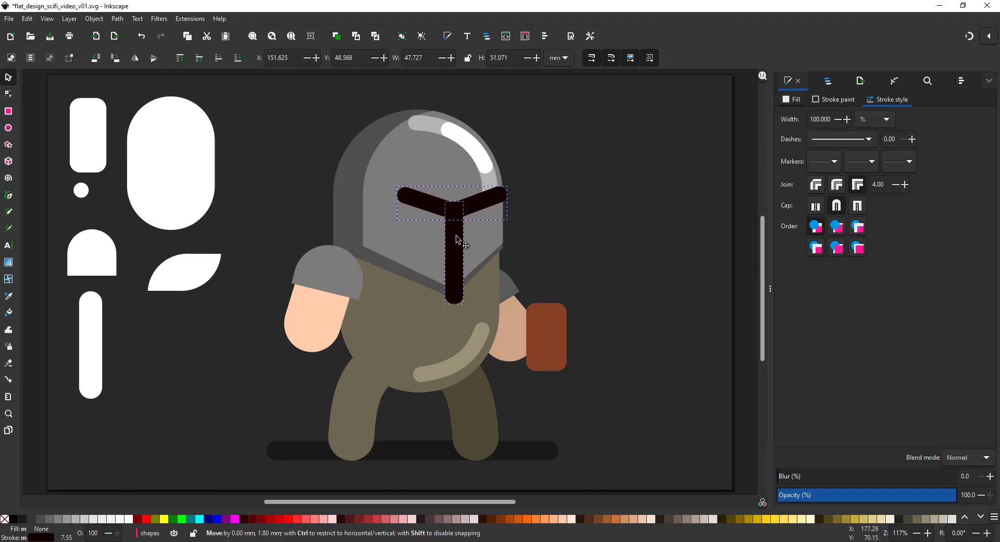
Step: Move both visor slits into the helmet's clipped group g73122-2 so the helmet outline trims them
key("ctrl+x")
left_click(458, 253)
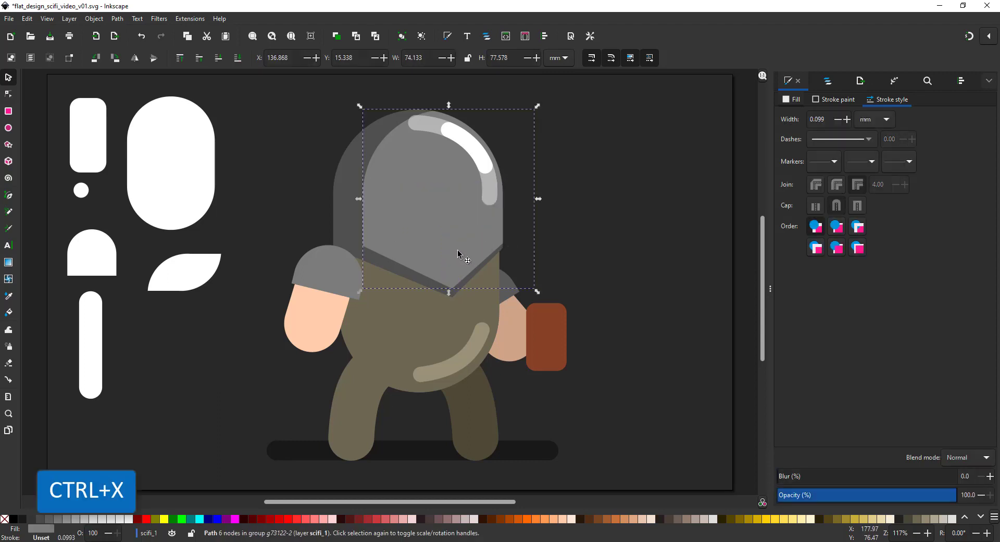
left_click(834, 83)
left_click(867, 271)
key("ctrl+alt+v")
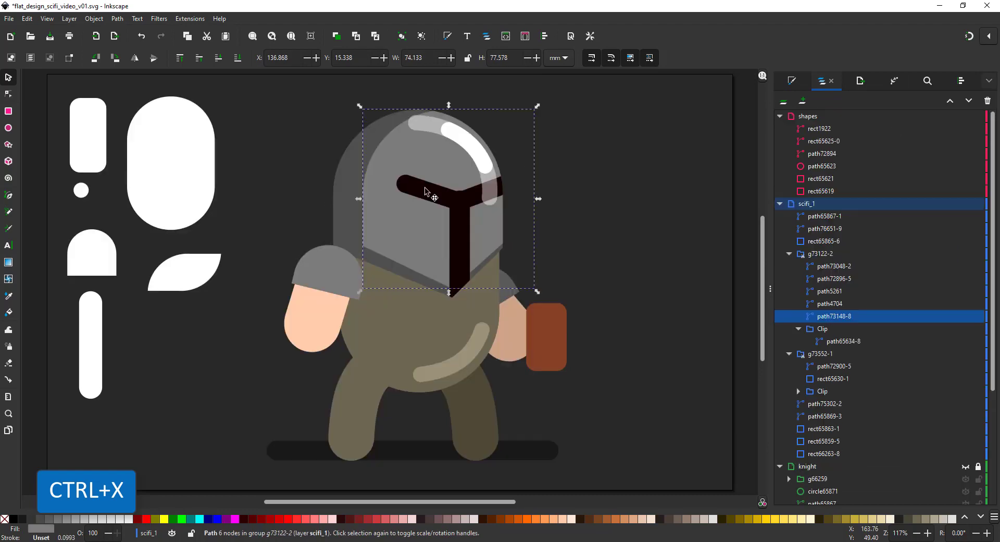
Step: Reposition the vertical and V-shaped visor slits inside the helmet so they line up with the chin point
left_click_drag(458, 249, 447, 262)
left_click_drag(419, 199, 417, 206)
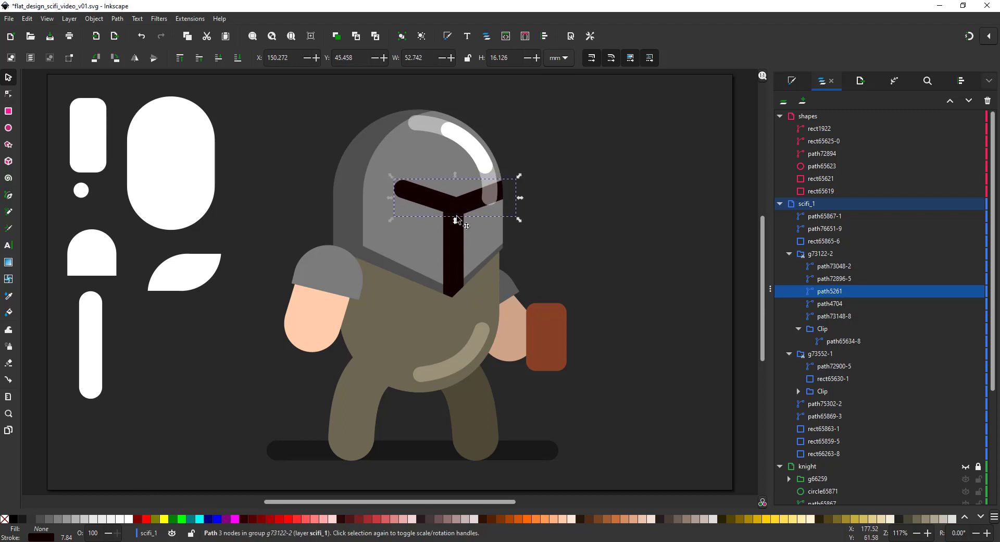
Step: Shorten the translucent highlight along the helmet's upper front by adding a node and removing the end node
left_click(427, 121, "ctrl")
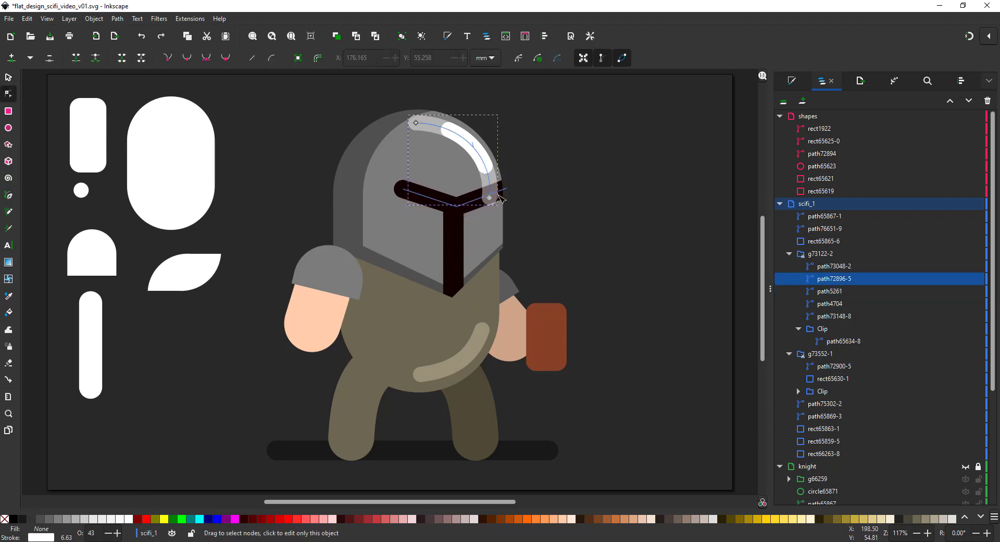
key("n")
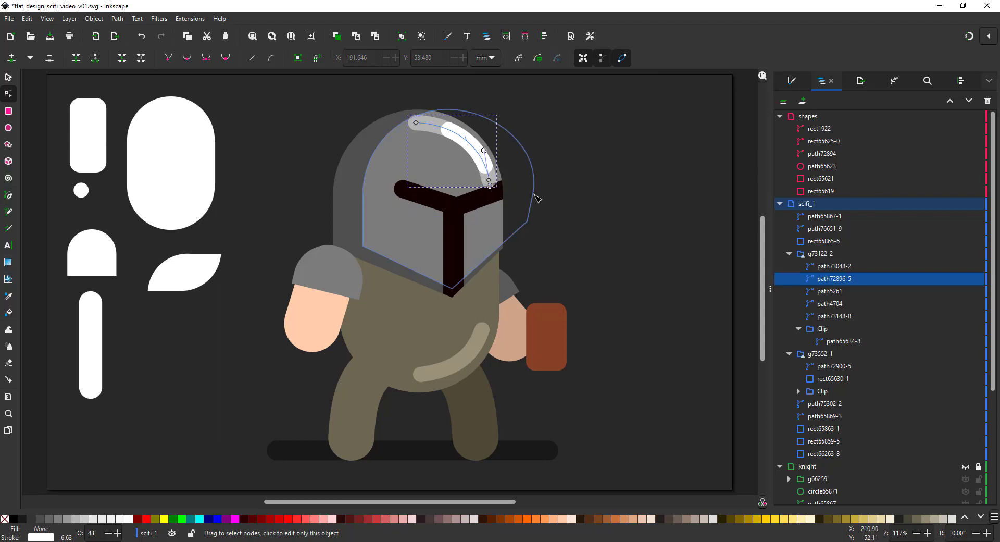
double_click(480, 155)
left_click_drag(464, 167, 504, 187)
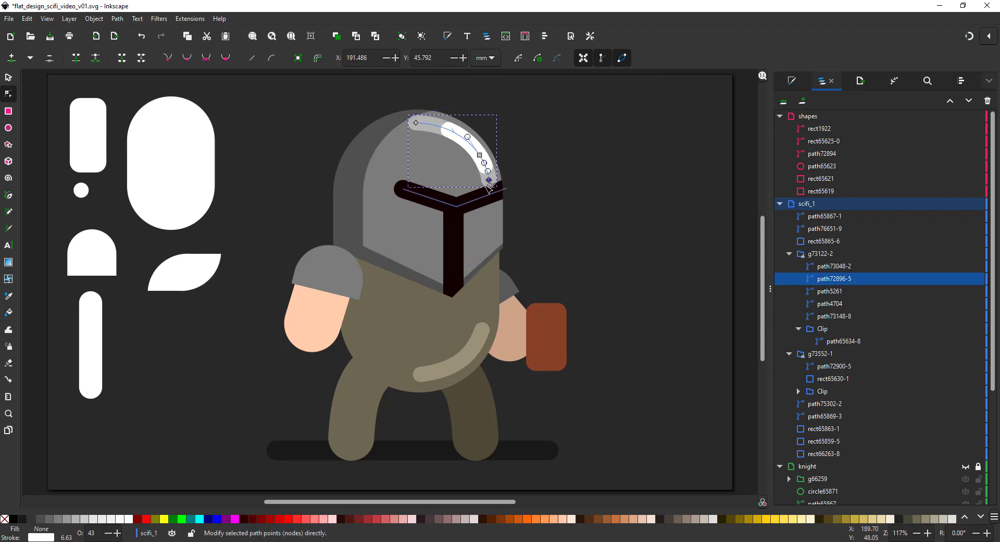
left_click(486, 167)
key("Delete")
Step: Shorten the bright white highlight on the helmet by adding a node and deleting its lower end
left_click(458, 150)
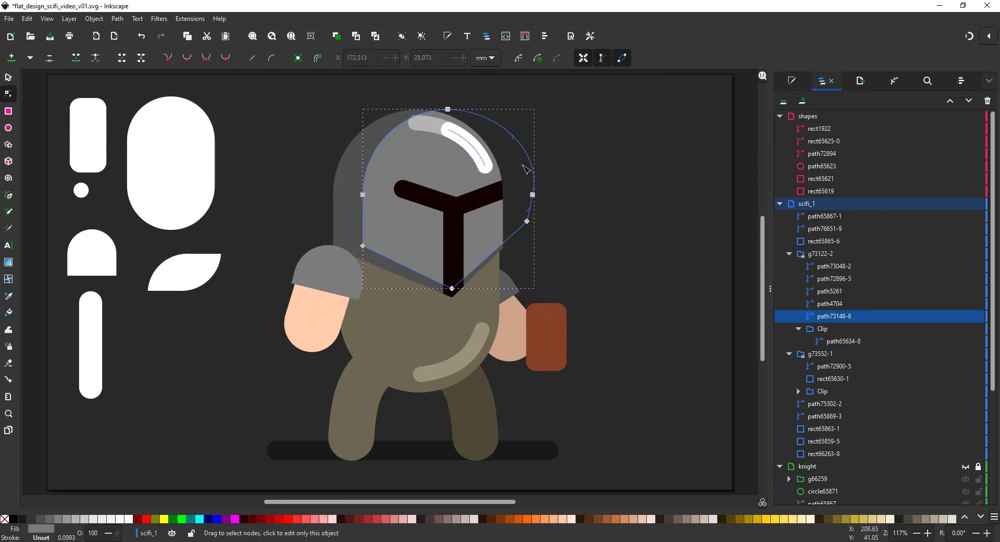
left_click(470, 145)
double_click(470, 146)
left_click_drag(452, 154, 516, 187)
key("Delete")
Step: Draw a white circle about 8.6 mm wide on the helmet's upper rear and remove its stroke
left_click(8, 127)
left_click_drag(366, 137, 395, 166)
left_click(792, 80)
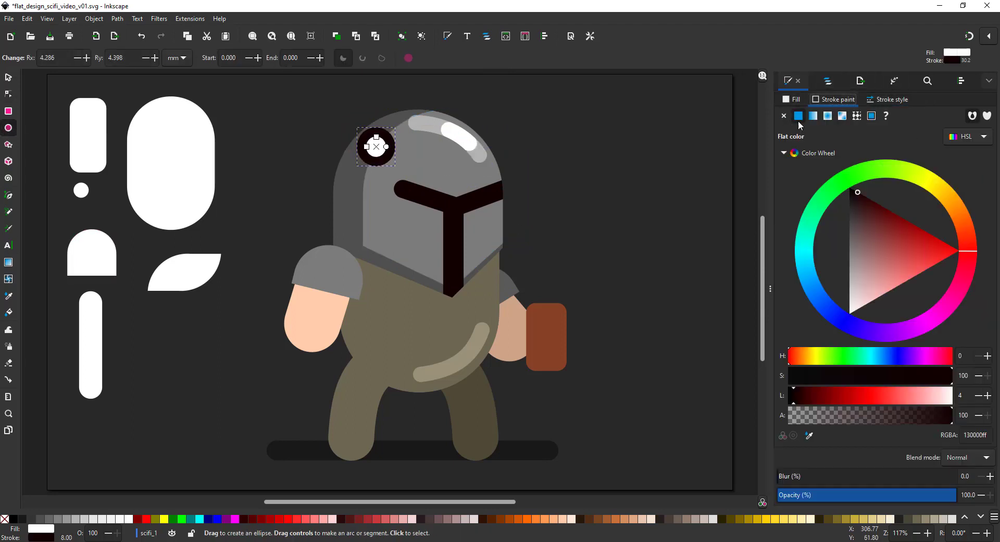
left_click(784, 116)
key("s")
Step: Duplicate the light face plate, shrink the copy onto the helmet's side and lengthen it downward to about 29 × 63 mm
left_click(424, 243)
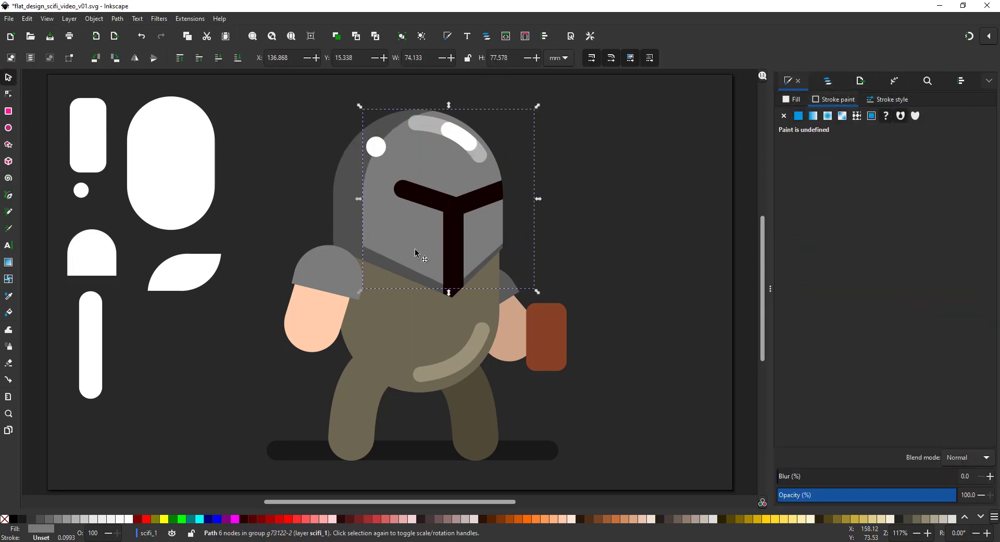
left_click_drag(537, 106, 433, 197)
left_click_drag(420, 239, 401, 209)
key("n")
left_click_drag(306, 222, 432, 269)
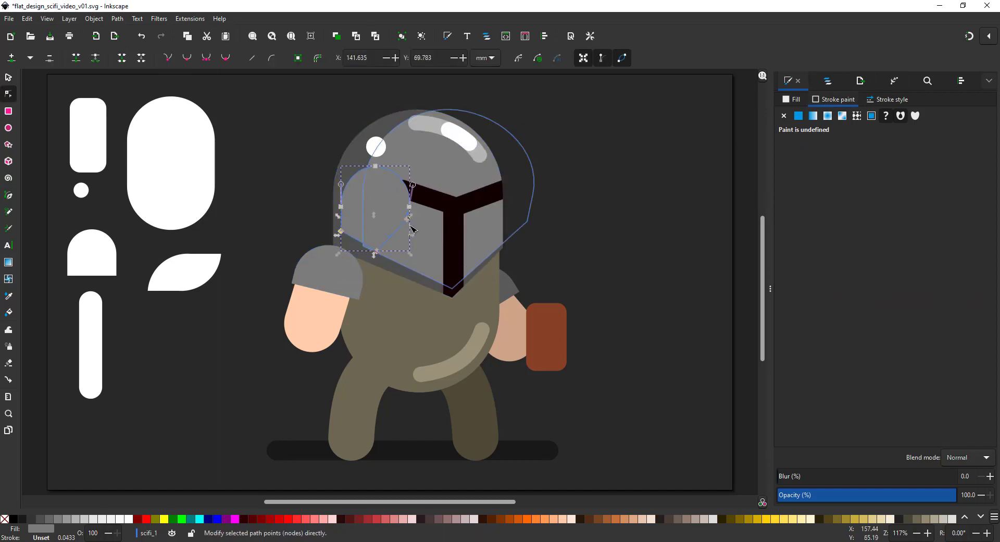
left_click_drag(410, 226, 406, 284)
Step: Fill the side panel with the dark grey sampled from the back of the helmet
key("d")
left_click(357, 152)
key("s")
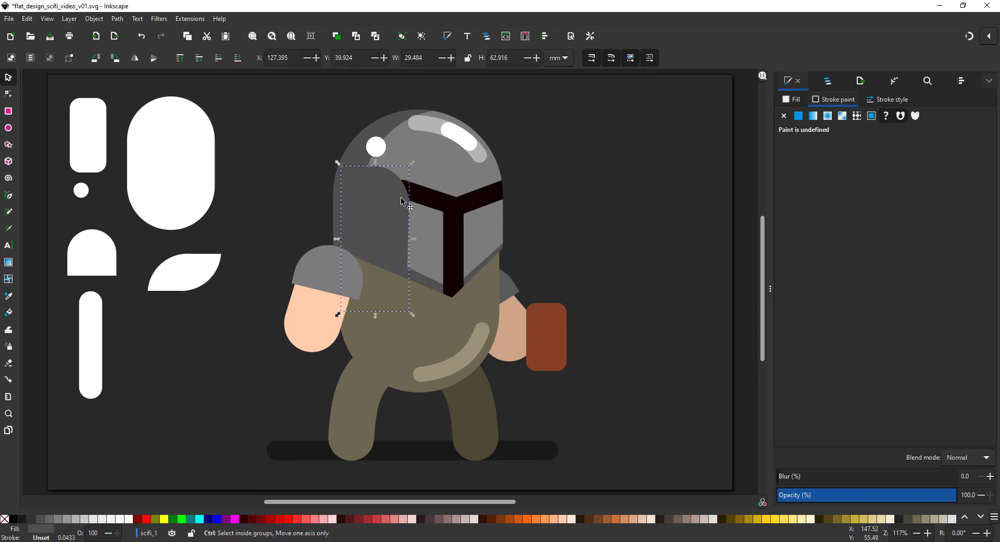
Step: Duplicate the side panel, give the copy the helmet's light grey and shrink it to about 24 × 51 mm inside the dark one
key("d")
left_click(413, 171)
key("s")
left_click_drag(411, 162, 404, 177)
left_click_drag(374, 214, 376, 205)
key("a")
key("s")
key("n")
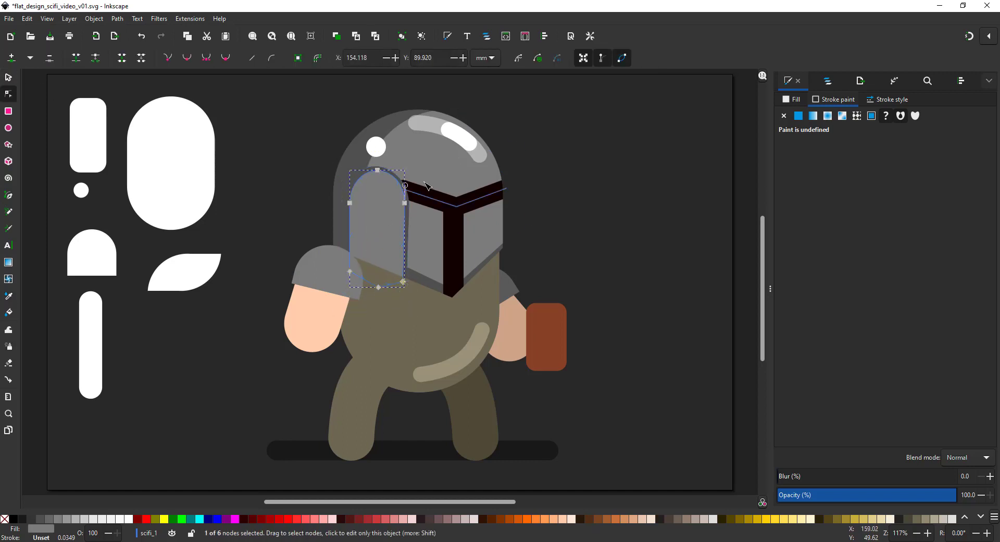
Step: Duplicate the white circle, enlarge the copy to about 16 mm on the side panel and fill it with the helmet's dark grey
left_click(376, 146)
key("s")
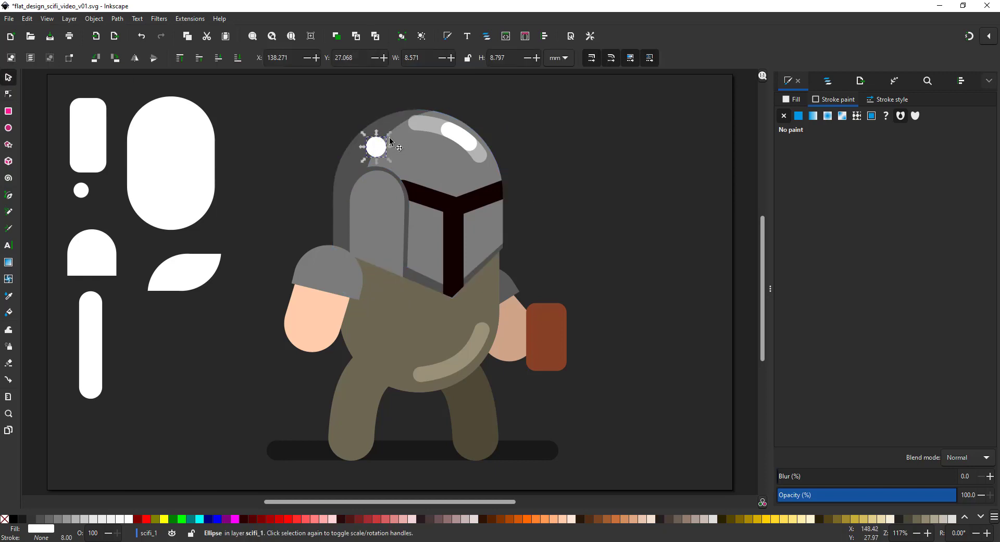
key("ctrl+d")
left_click_drag(389, 134, 376, 193)
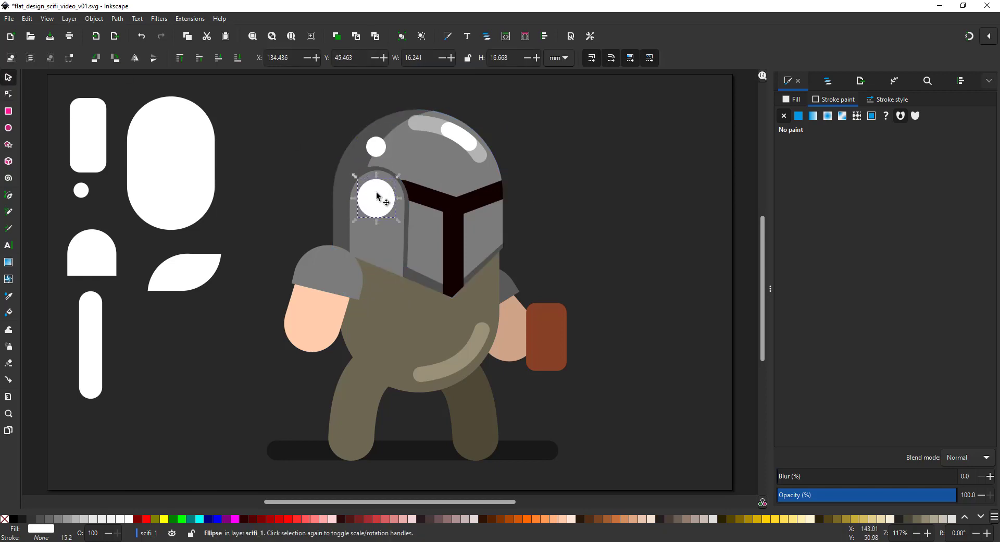
key("d")
left_click(365, 161)
key("s")
Step: Select both side panel shapes with their dark circle and narrow them horizontally toward the back of the helmet
left_click_drag(270, 158, 457, 317)
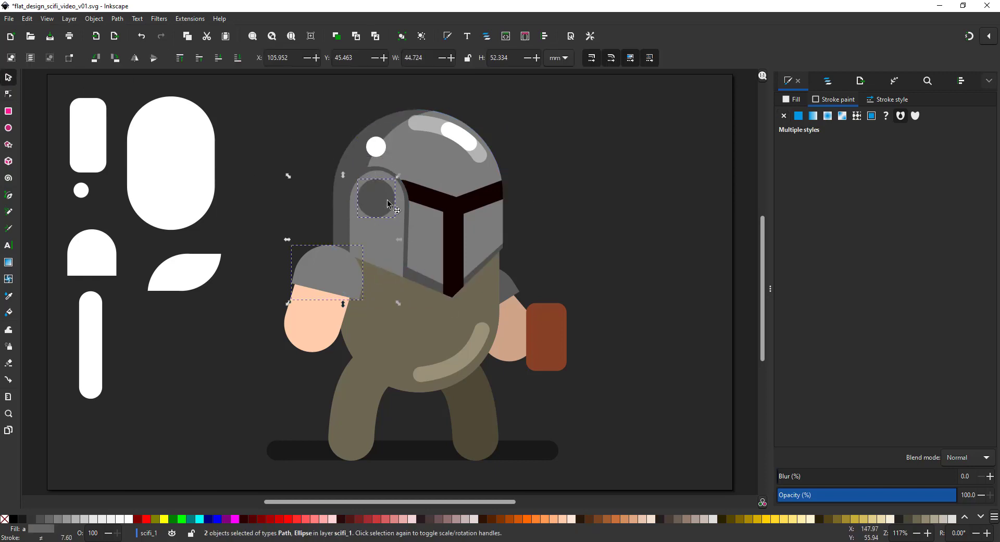
left_click(390, 229, "ctrl")
left_click(384, 207, "shift")
left_click(398, 224, "ctrl+shift")
left_click(392, 223, "ctrl")
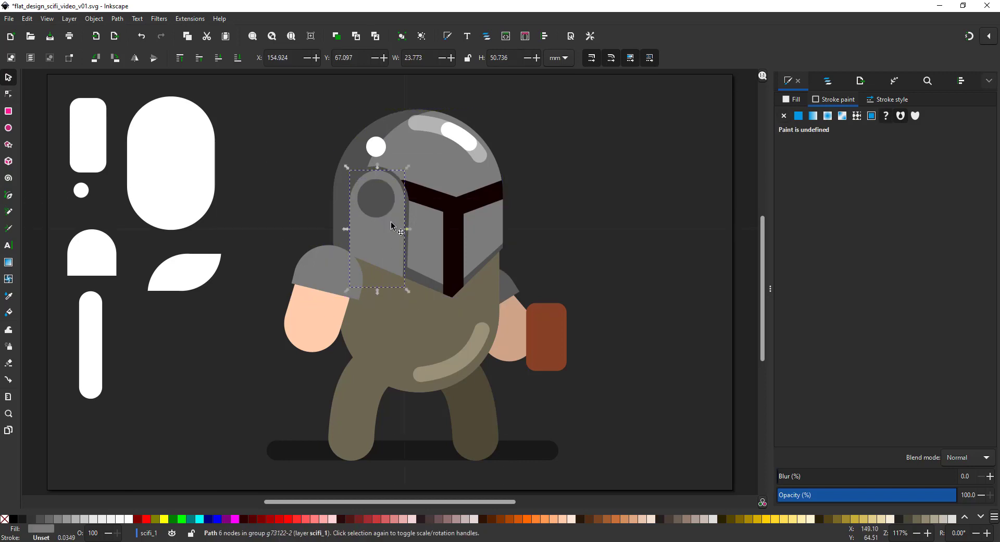
left_click(385, 208, "shift")
mouse_move(409, 229)
left_mouse_down()
mouse_move(390, 229)
mouse_move(397, 247)
mouse_move(394, 229)
left_mouse_up()
left_click(405, 218, "ctrl")
key("ctrl+z")
left_click(391, 236, "ctrl")
Step: Extend the translucent helmet highlight straight down along the front edge to the helmet's lower rim
double_click(430, 141)
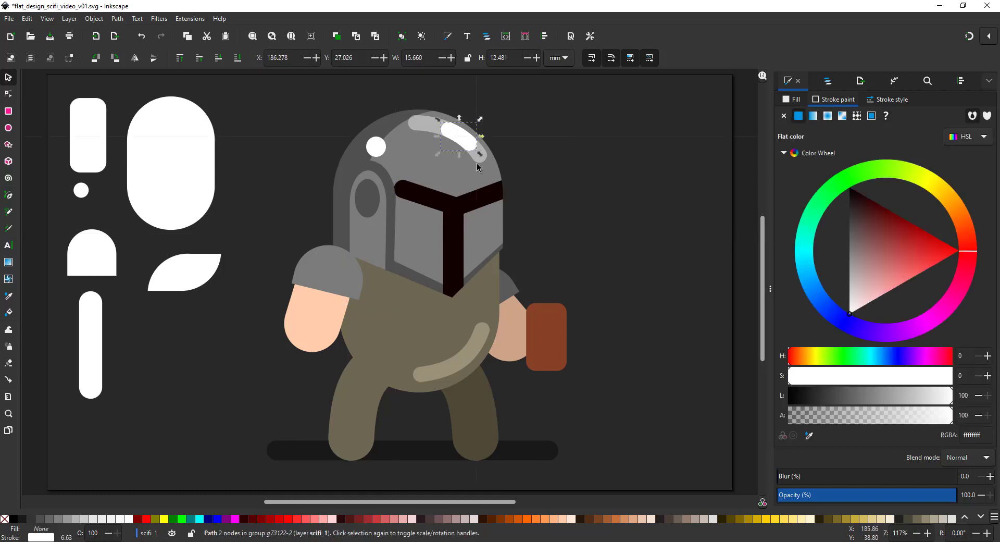
left_click(481, 156)
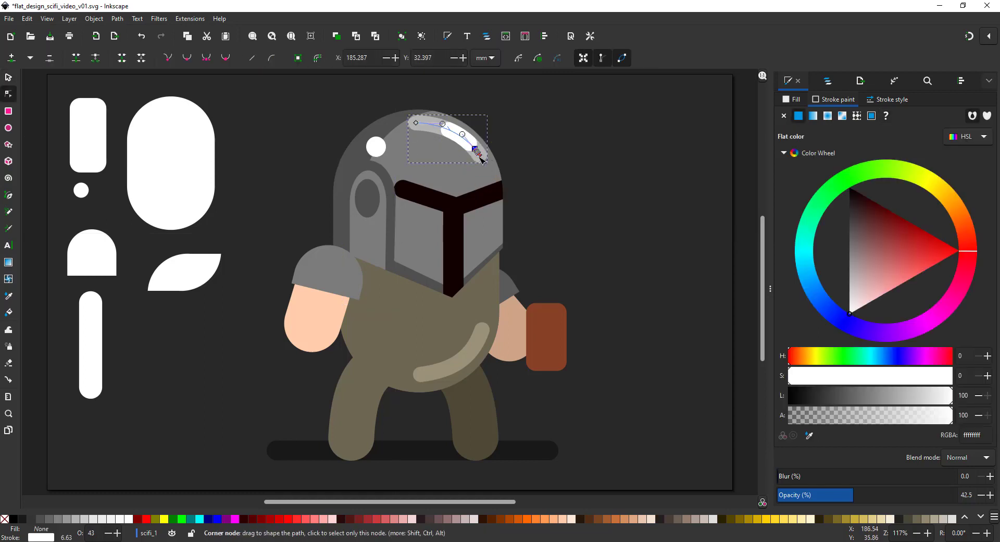
left_click_drag(479, 156, 483, 250)
mouse_move(482, 247)
left_mouse_down()
mouse_move(492, 169)
mouse_move(489, 258)
left_mouse_up()
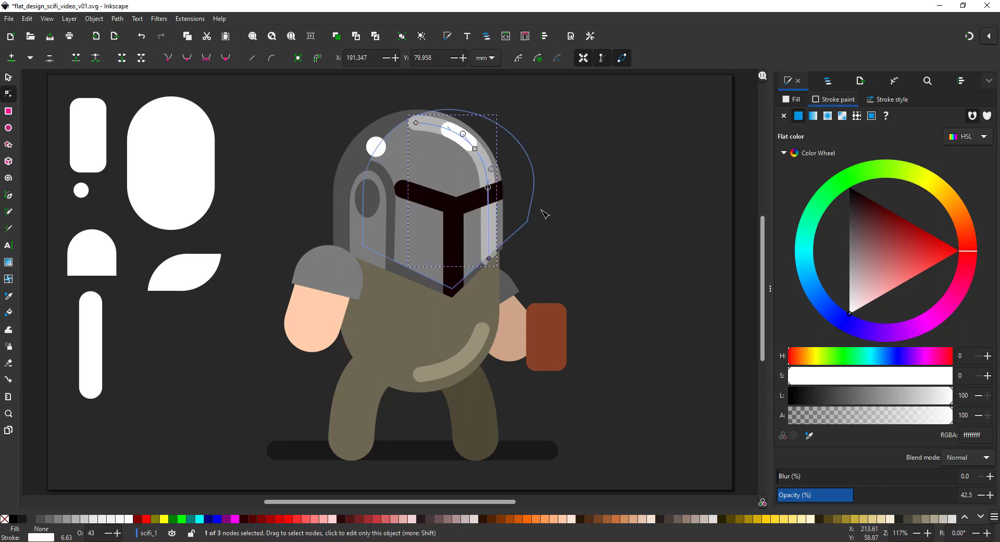
Step: Duplicate the two side panel shapes and place the copies lower as a cheek arch beside the vertical visor slit
left_click(383, 177)
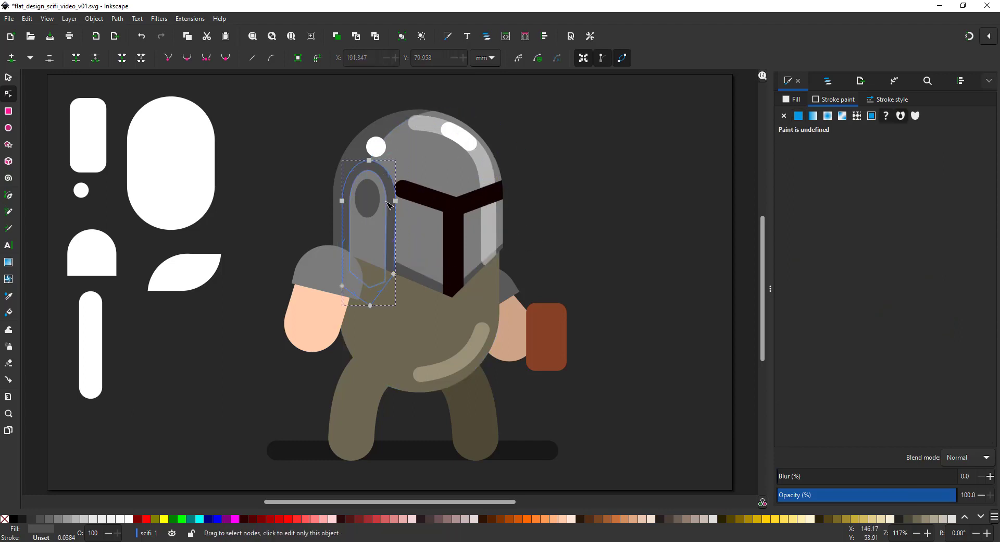
key("s")
left_click_drag(383, 226, 427, 272)
left_click_drag(435, 203, 423, 214)
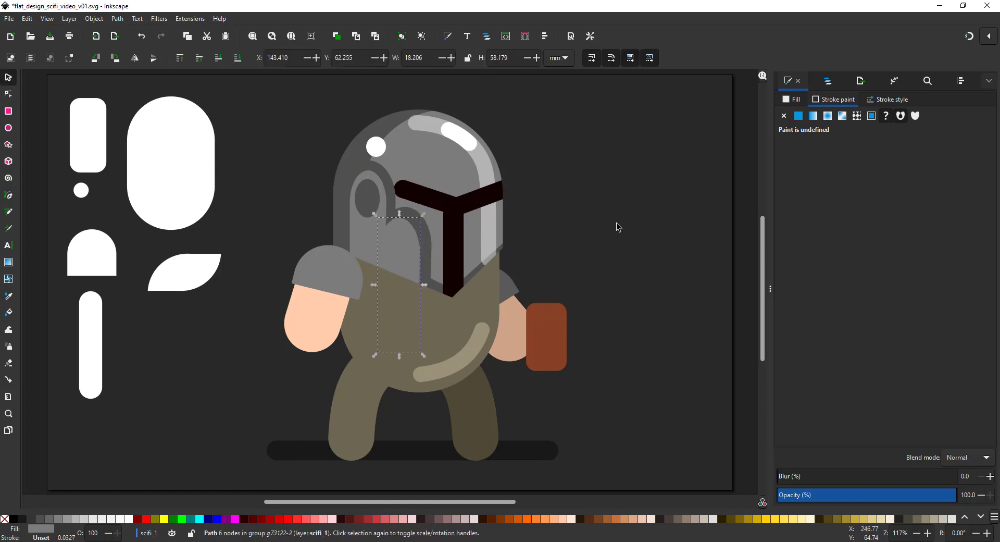
left_click(430, 233)
double_click(413, 236)
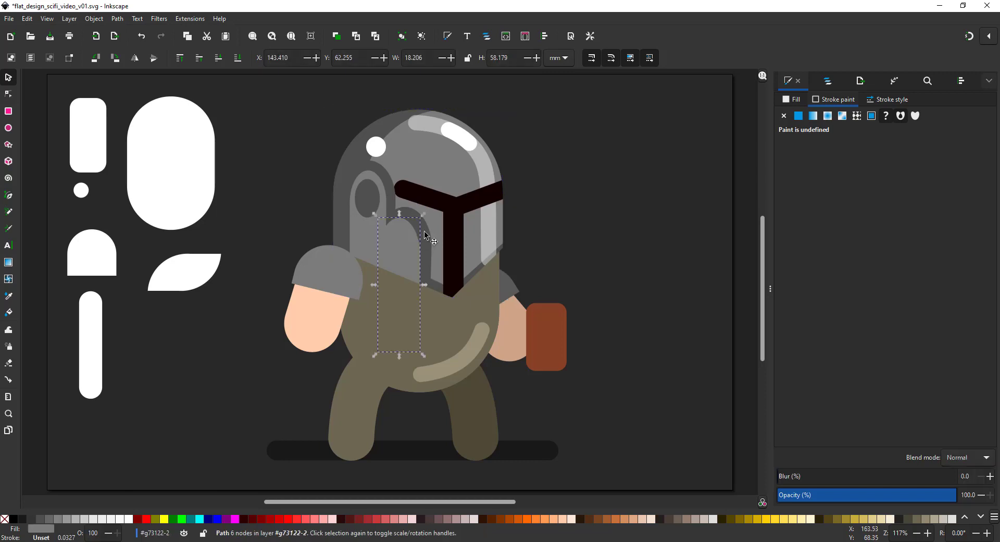
left_click_drag(410, 239, 414, 246)
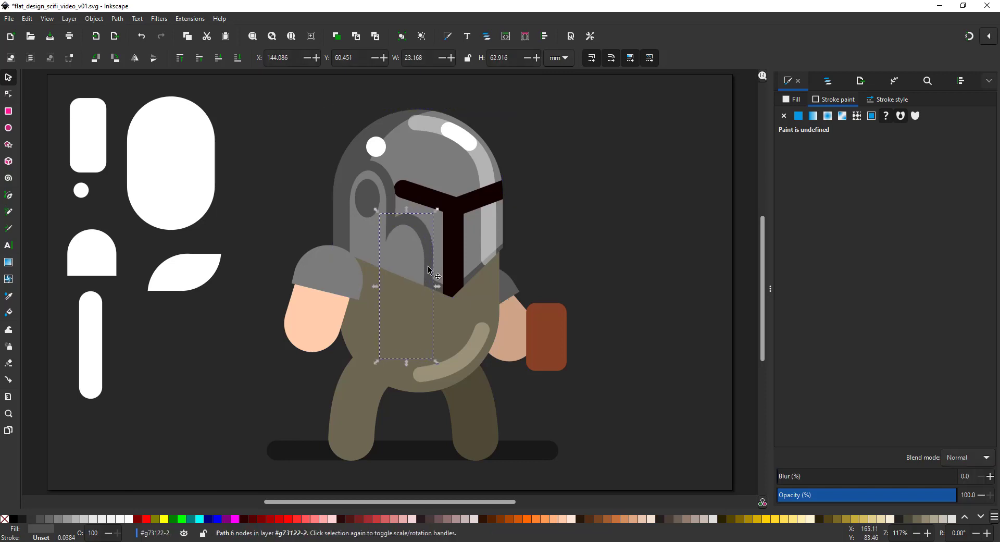
Step: Duplicate the white circle on the helmet and place a smaller copy, about 6.3 mm wide, in the cheek arch
left_click(379, 156, "ctrl")
key("ctrl+d")
left_click_drag(383, 157, 401, 240)
key("ctrl+z")
Step: Duplicate the long translucent highlight and reshape the copy into a three-node V running along the visor's upper edge
left_click(477, 181)
left_click(477, 181, "ctrl")
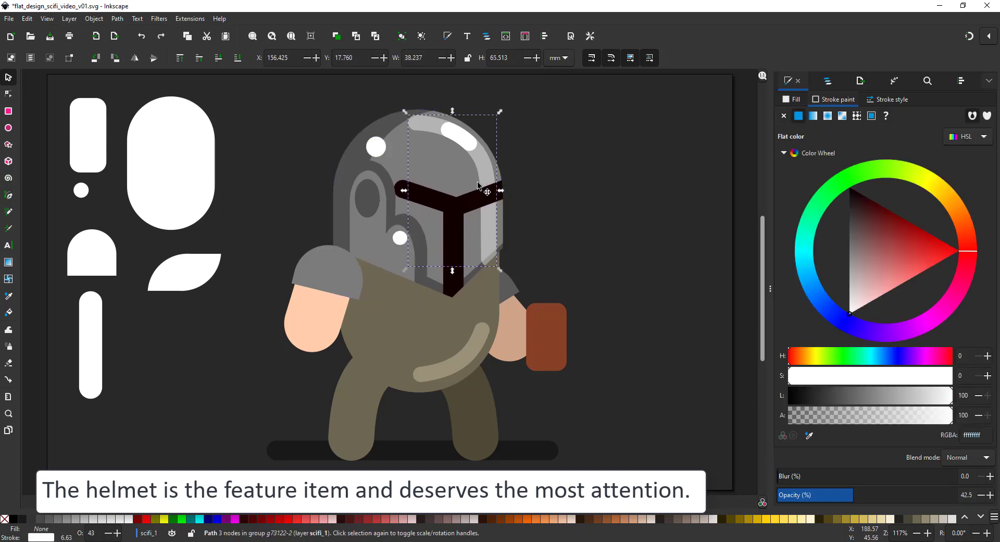
key("n")
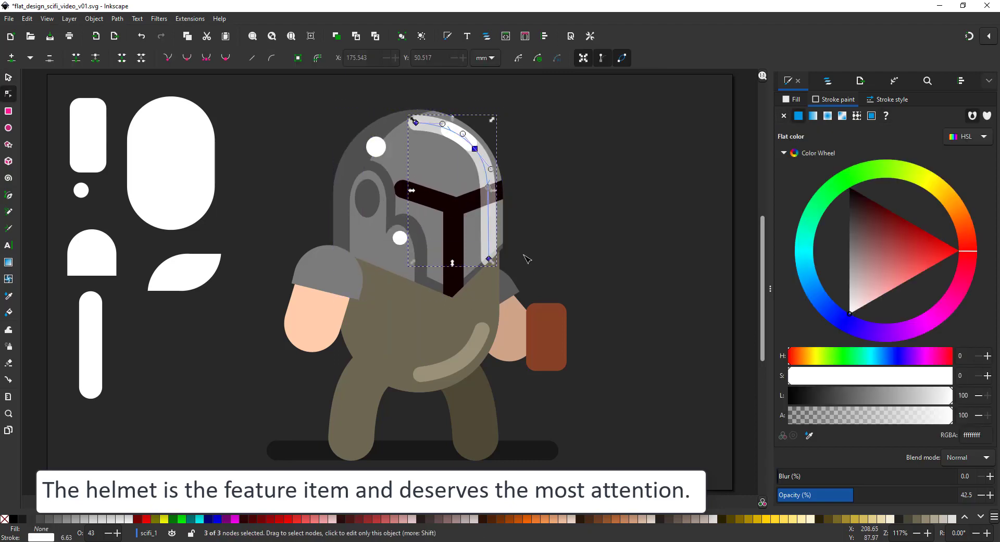
mouse_move(478, 152)
left_mouse_down()
mouse_move(464, 206)
mouse_move(458, 192)
left_mouse_up()
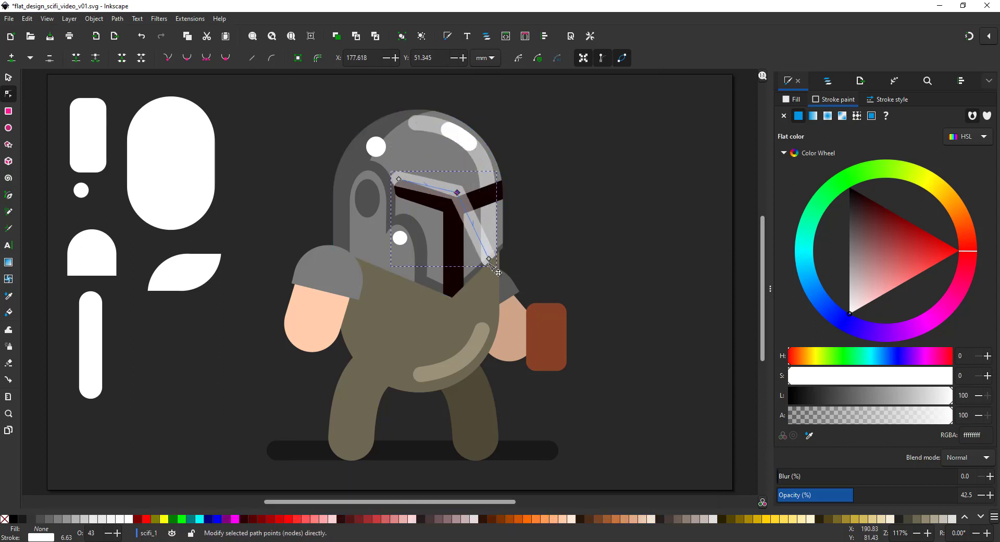
left_click_drag(489, 258, 505, 175)
left_click_drag(399, 179, 405, 176)
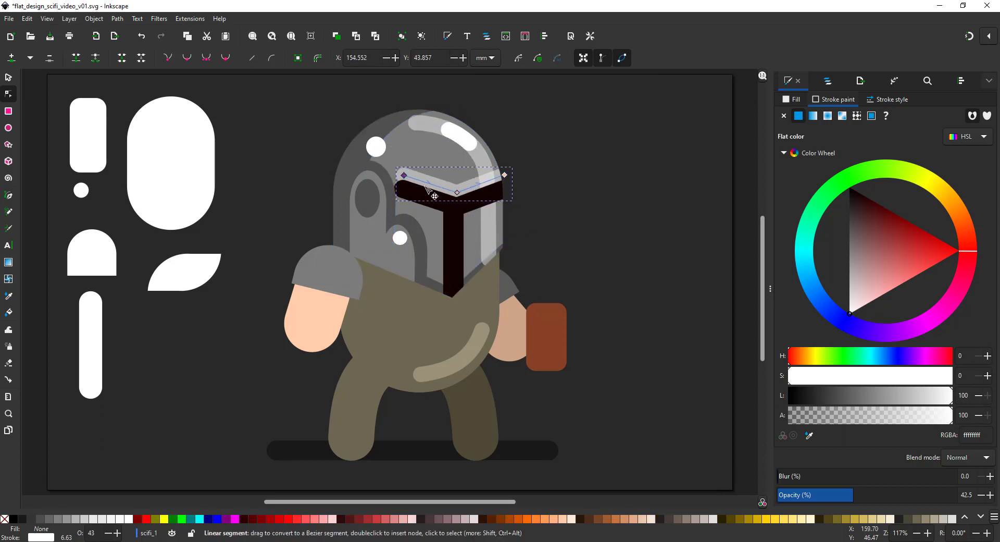
Step: Duplicate the cheek circle, stretch the copy to about 6.3 × 12.2 mm on the helmet's front edge, and delete the cheek circle
key("s")
left_click(403, 241)
key("ctrl+d")
left_click_drag(403, 242, 493, 258)
left_click_drag(495, 231, 496, 218)
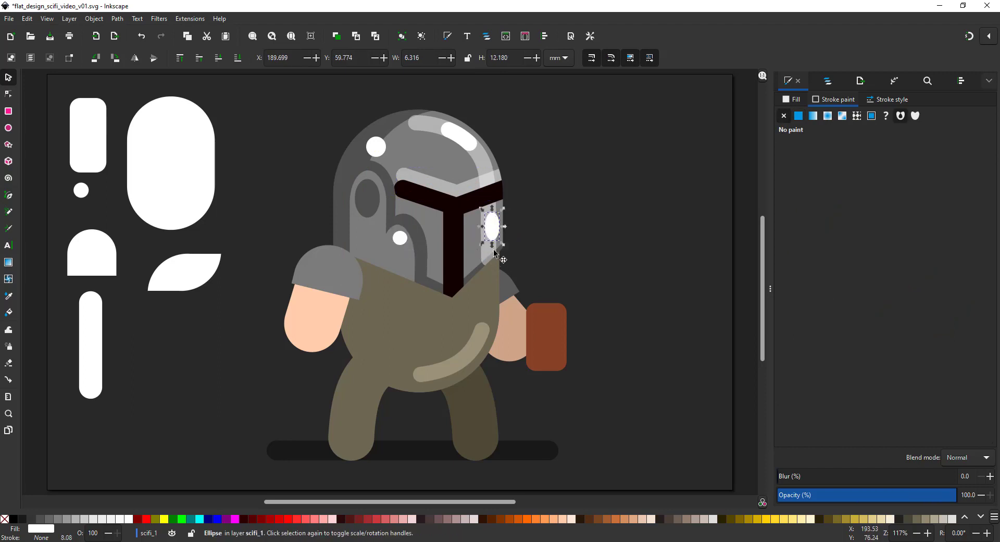
left_click(400, 241)
key("Delete")
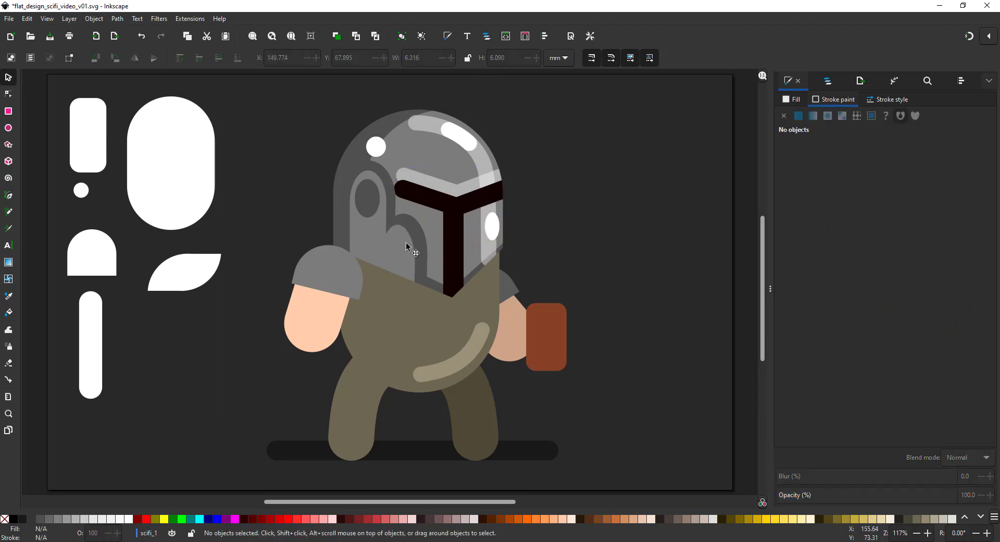
Step: Narrow the two cheek arch shapes and shift them down and toward the side panel
left_click(401, 242, "ctrl")
mouse_move(401, 242)
left_mouse_down()
mouse_move(400, 265)
mouse_move(417, 243)
left_mouse_up()
left_click(420, 234, "ctrl")
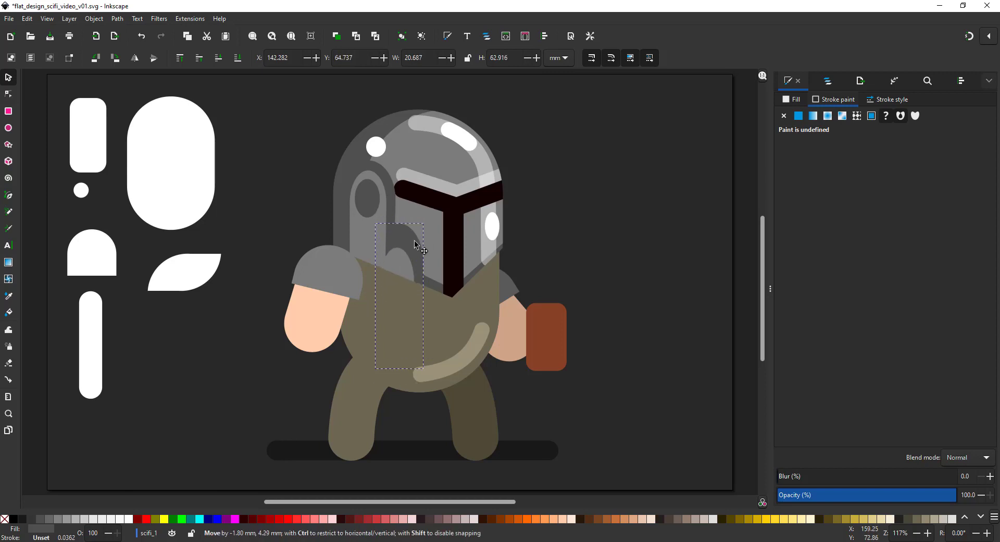
key("Escape")
Step: Raise the chin nodes of the helmet outline and of the light face plate to make the helmet shorter
left_click(491, 254, "ctrl")
key("n")
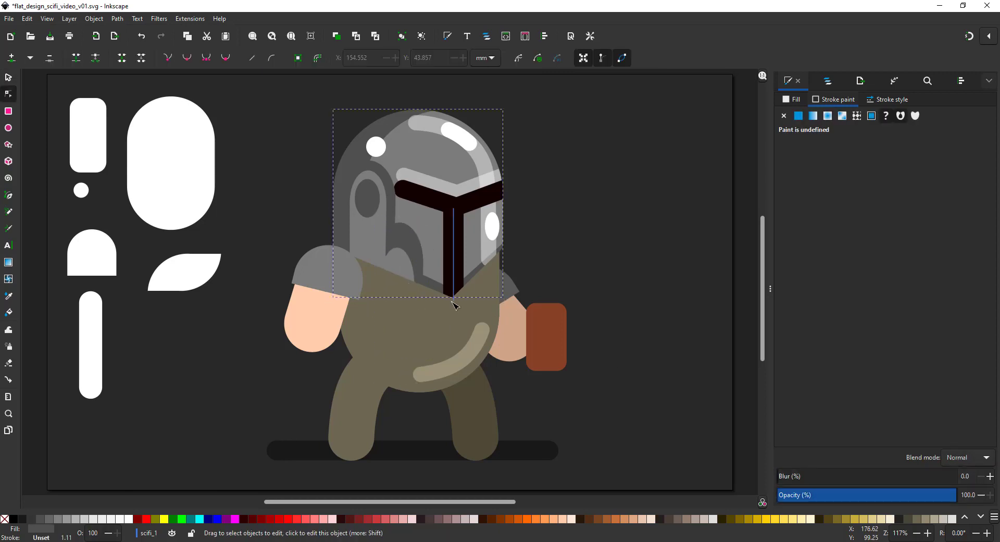
left_click_drag(452, 297, 453, 285)
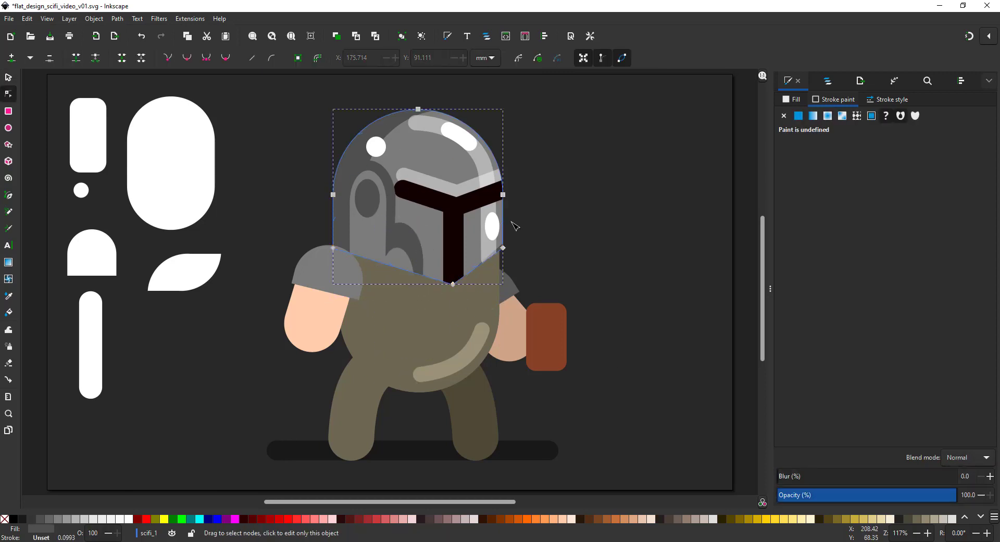
left_click(414, 222)
left_click_drag(459, 268, 457, 274)
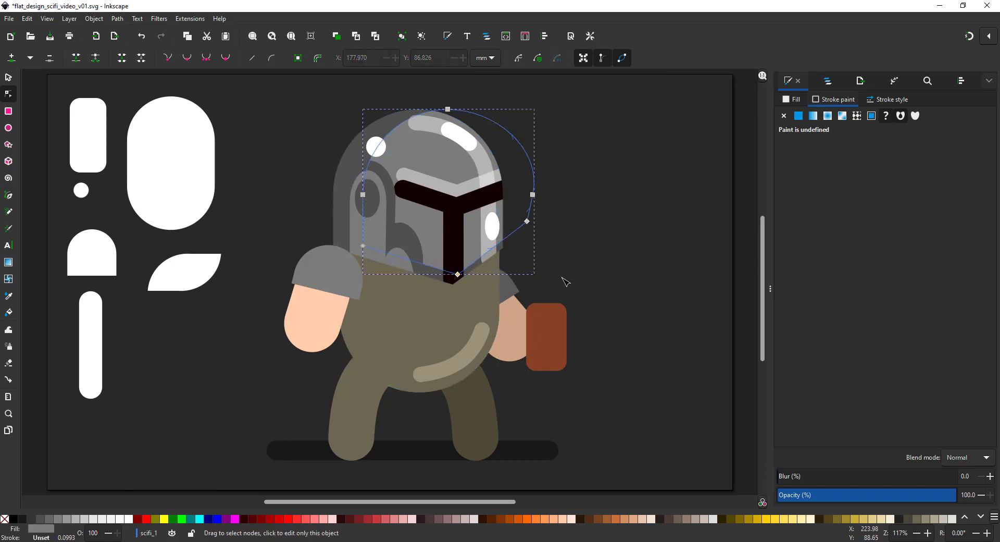
left_click(607, 239)
left_click(440, 313)
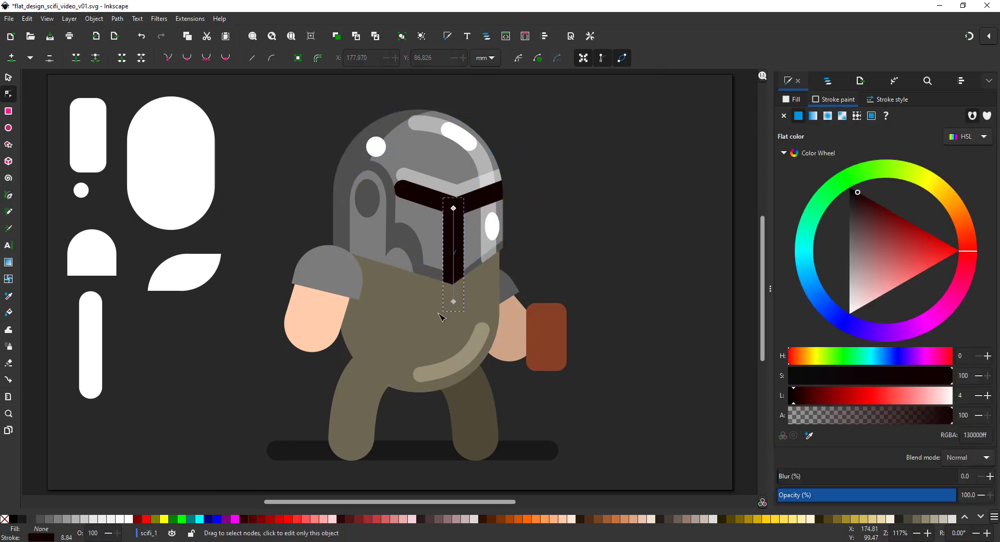
Step: Recolour the body a very dark red
key("s")
left_click(489, 360)
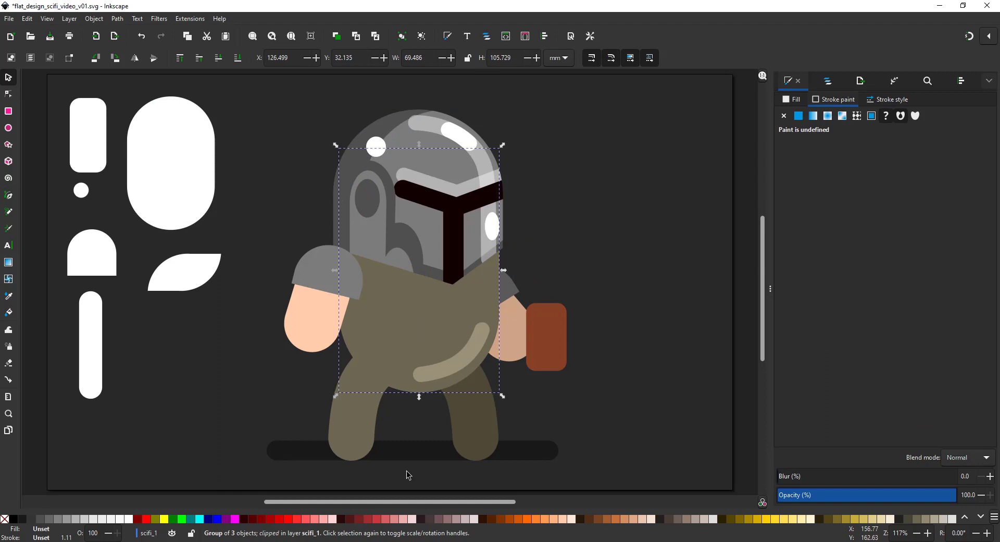
left_click(482, 519)
left_click(790, 99)
left_click_drag(964, 219, 973, 239)
Step: Paste a copy of the half-round base shape into the body group, flip it upside down and enlarge it to about 48 × 45 mm
left_click(476, 349, "ctrl")
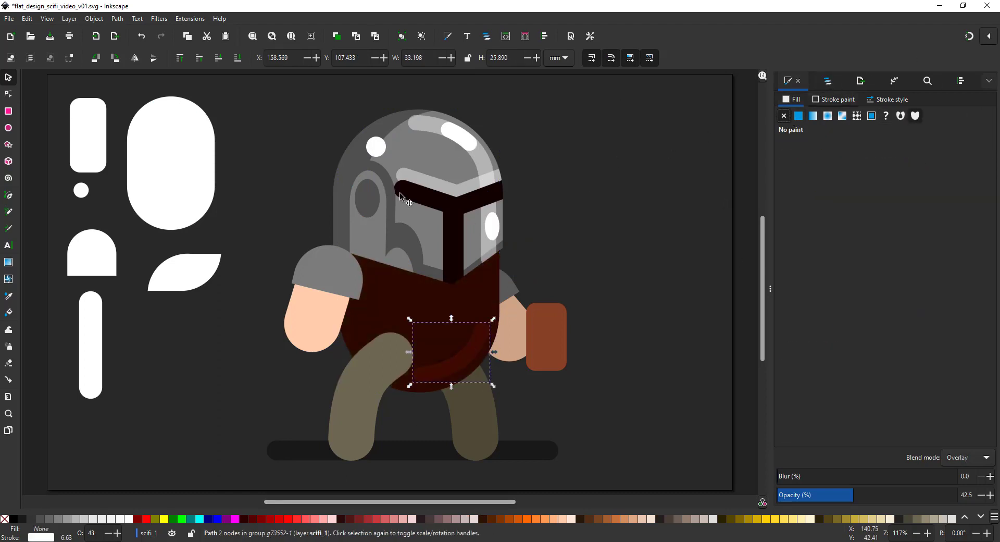
left_click(82, 260)
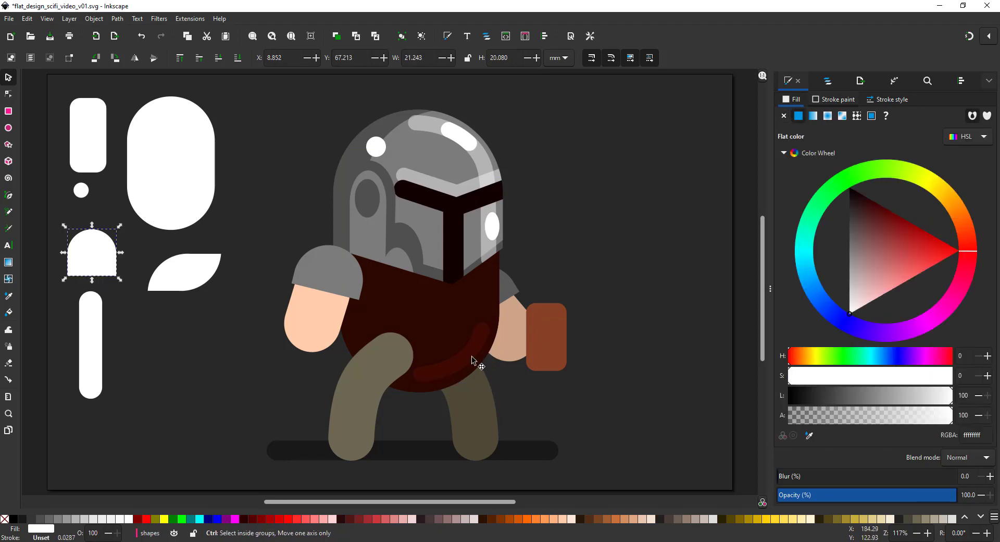
key("ctrl+v")
left_click_drag(458, 368, 436, 316)
left_click_drag(457, 279, 510, 202)
left_click_drag(490, 306, 468, 317)
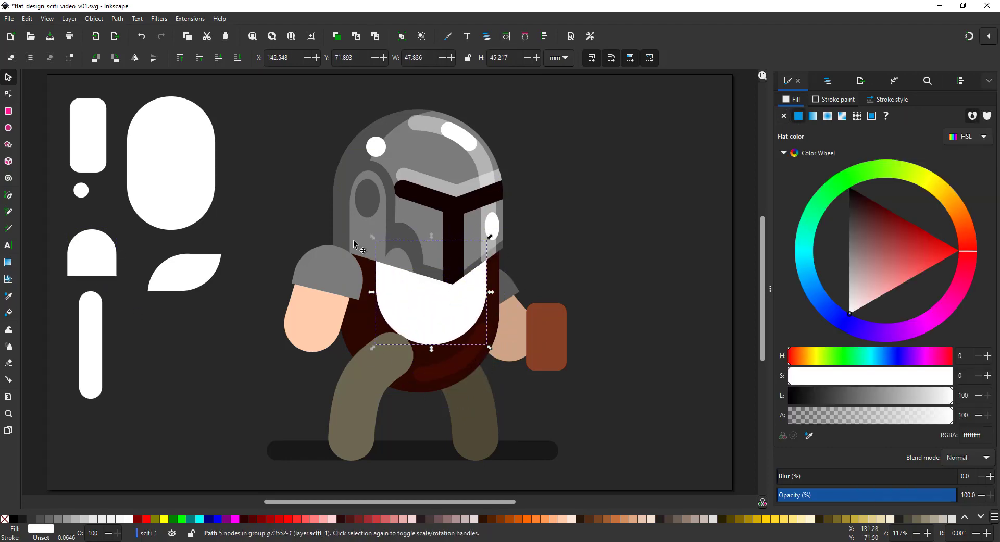
Step: Recolour the upside-down half-round chest shape with the helmet's dark grey, 4f4f4f
key("d")
left_click(402, 264)
key("s")
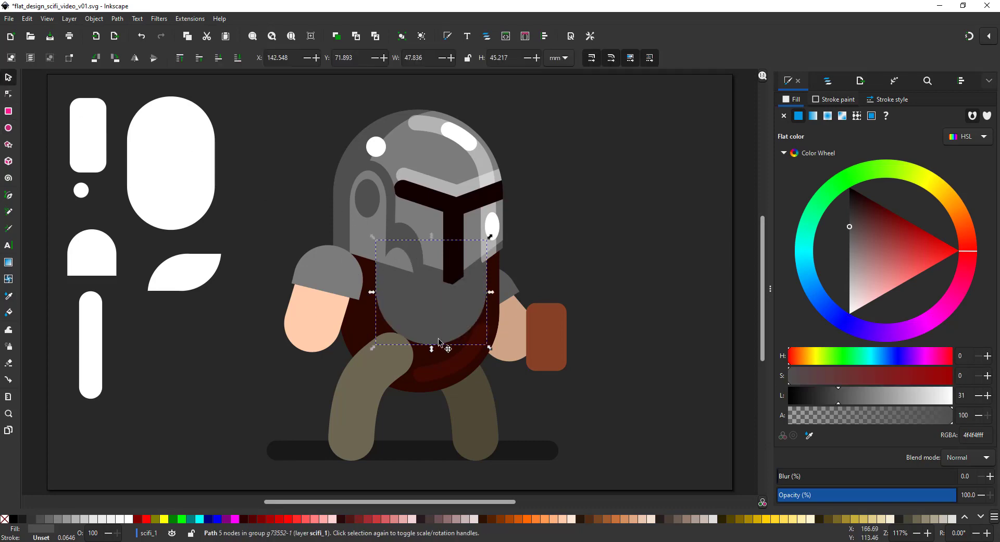
Step: Lock the helmet group in the object list so it cannot be selected while the torso is edited
left_click(416, 305)
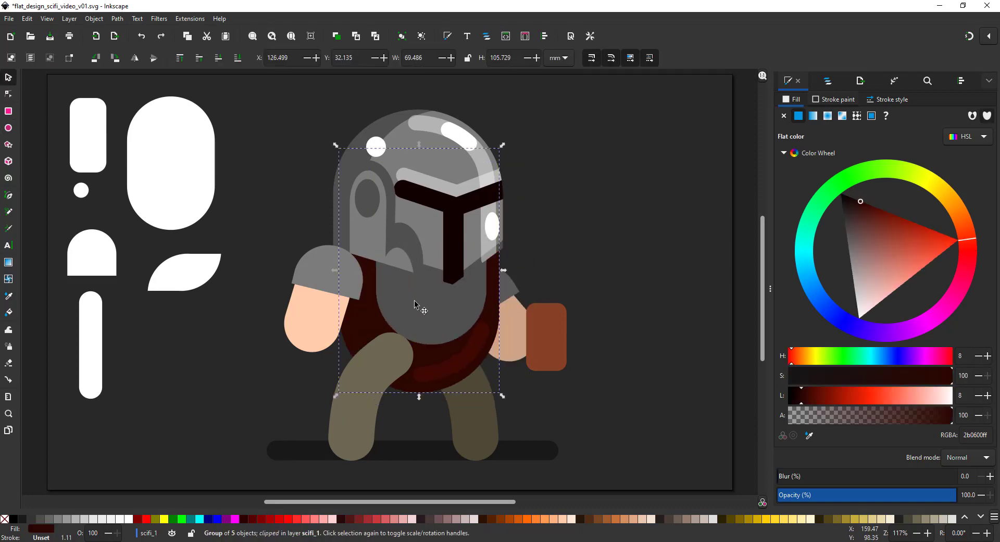
left_click(435, 307, "ctrl")
left_click(443, 307)
left_click(438, 157)
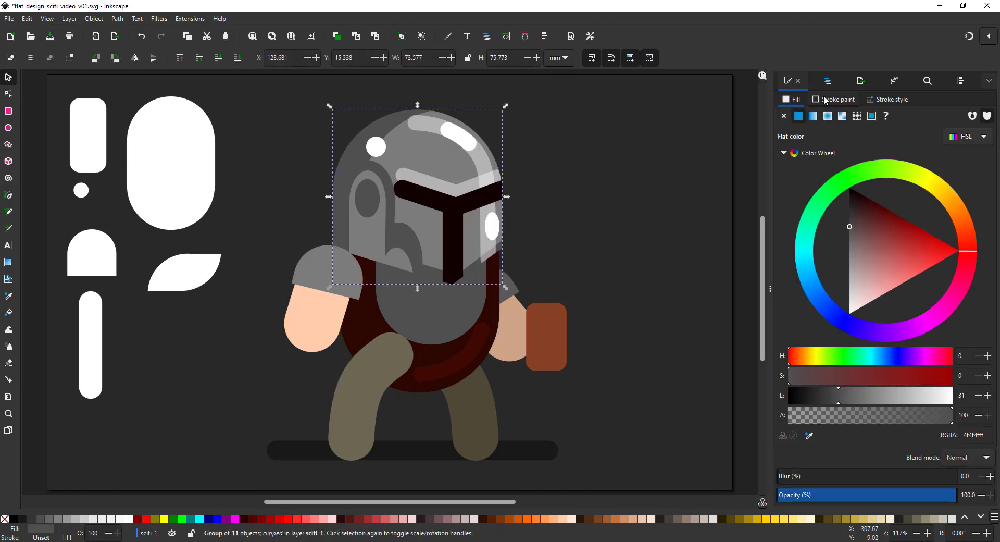
left_click(815, 83)
left_click(977, 292)
Step: Duplicate the grey chest shape, shrink the copy to about 29 × 28 mm and colour it a dark red sampled from the body
left_click(444, 303, "ctrl")
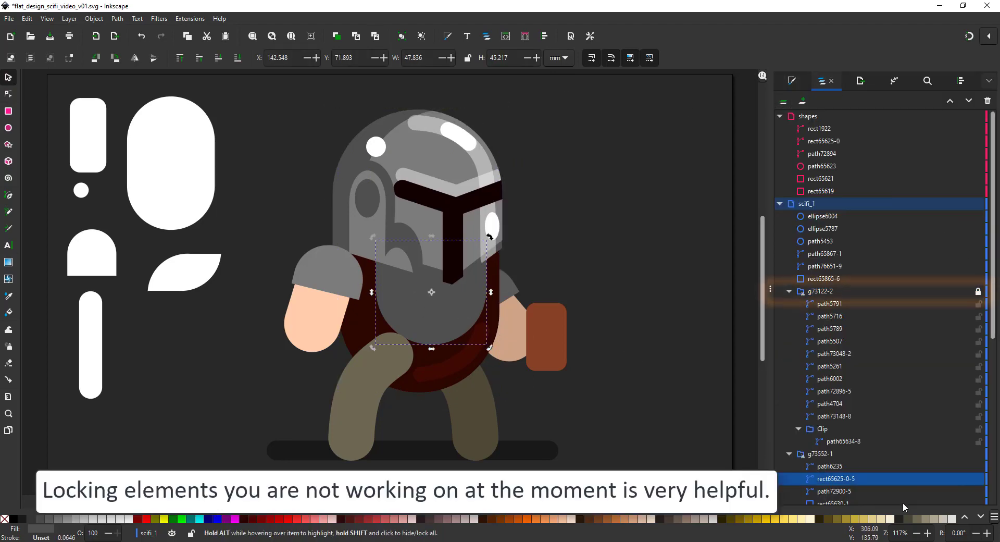
left_click(417, 282, "ctrl")
key("d")
left_click(367, 272)
key("s")
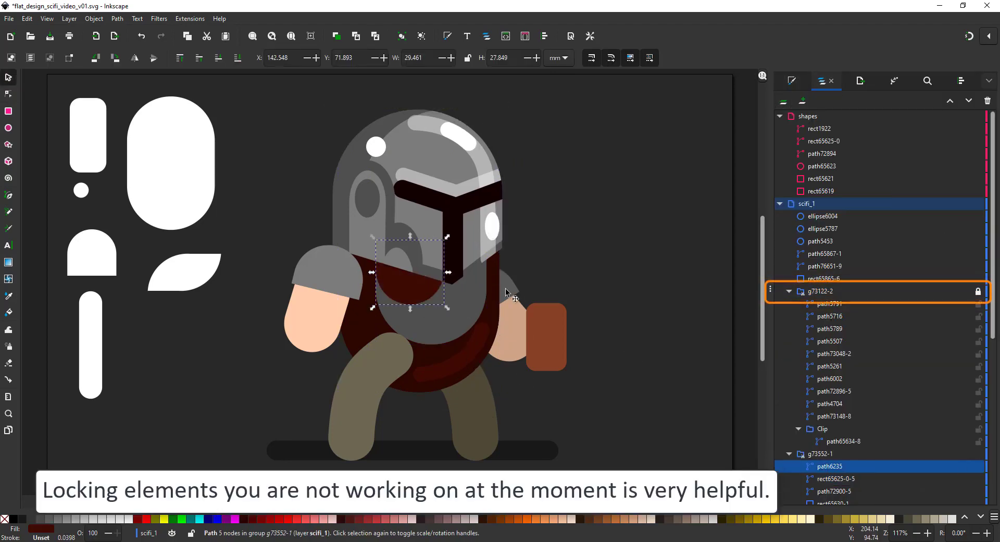
Step: Enlarge the smaller chest shape to about 47 × 39 mm under the chin and recolour it reddish brown, 541f15
left_click(461, 300, "ctrl+alt")
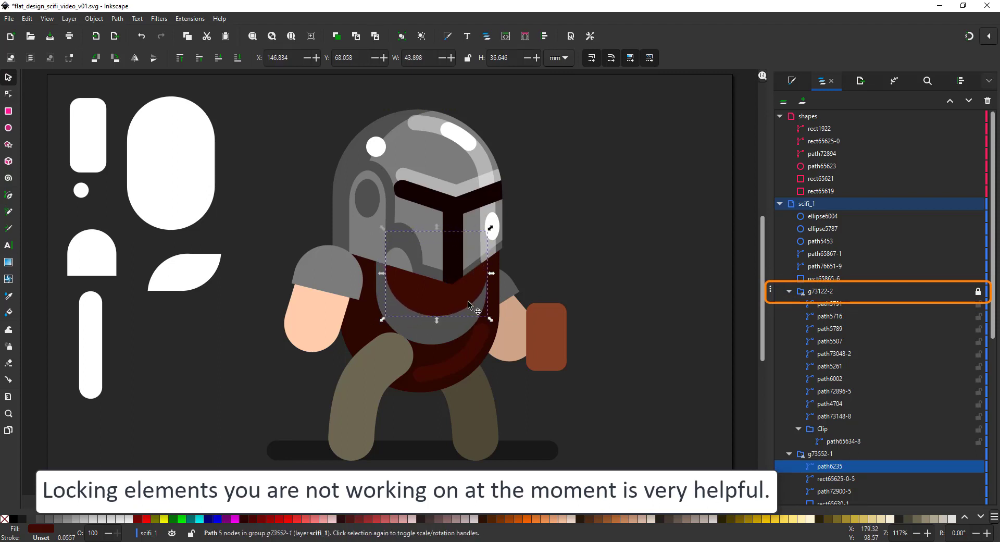
left_click(469, 293, "ctrl+alt")
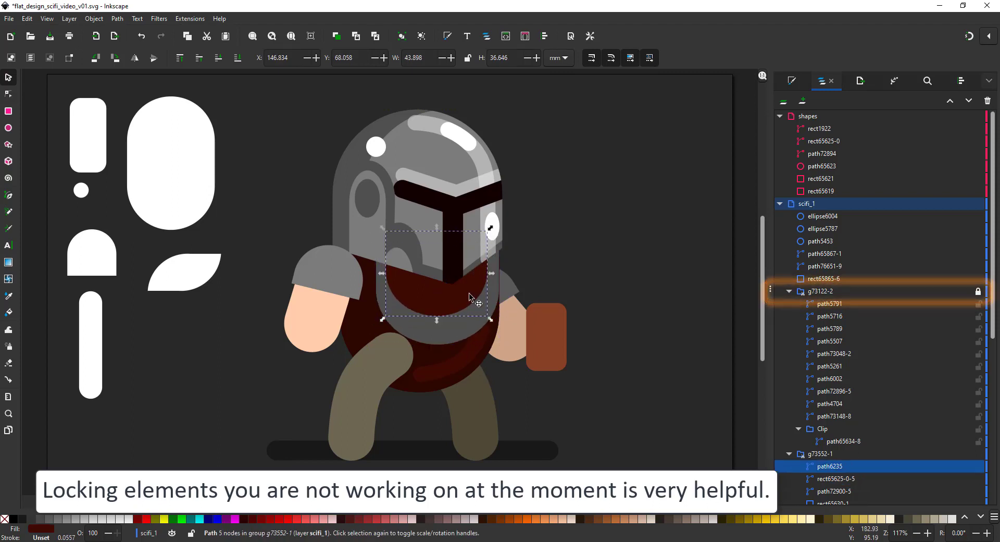
left_click_drag(489, 315, 499, 323)
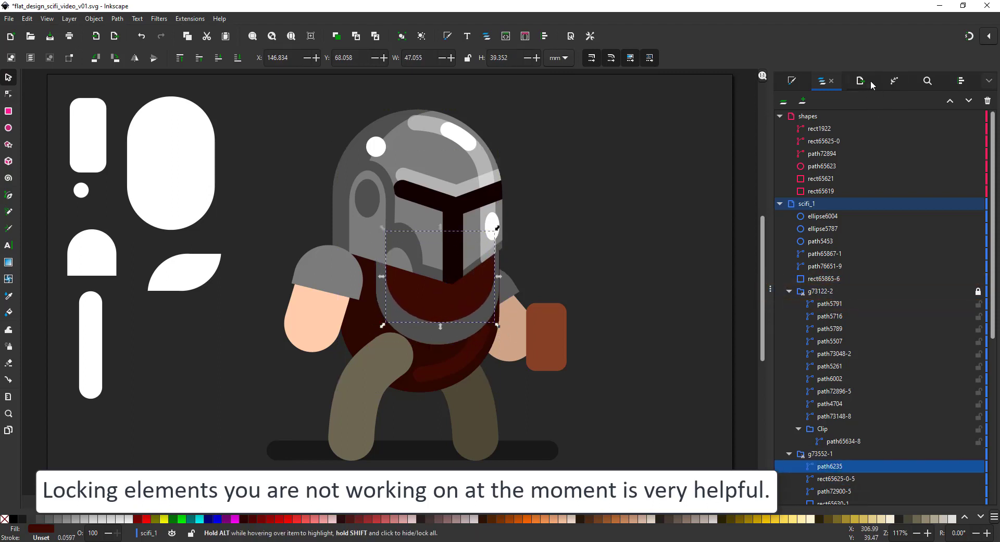
left_click(792, 81)
left_click(870, 215)
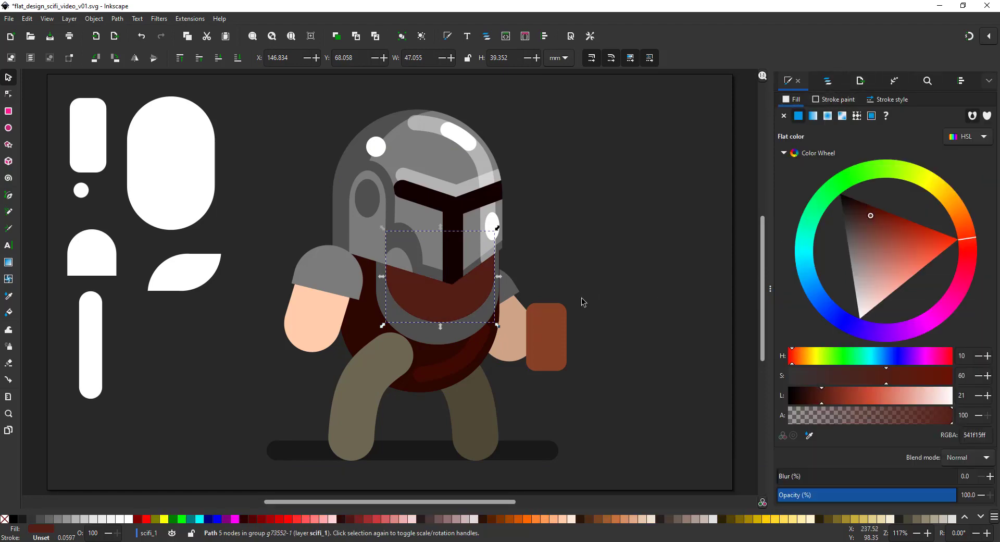
Step: Add a black copy of the inner chest shape at 48.1% opacity, resized to about 70 × 27 mm as a shadow under the helmet
key("ctrl+d")
left_click(789, 401)
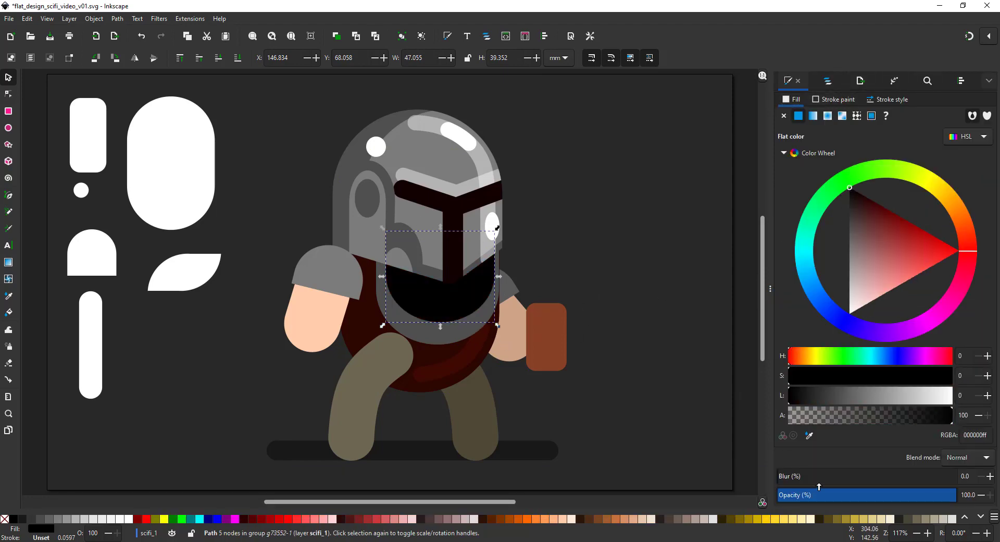
left_click(864, 496)
left_click_drag(441, 326, 440, 290)
left_click_drag(384, 259, 340, 259)
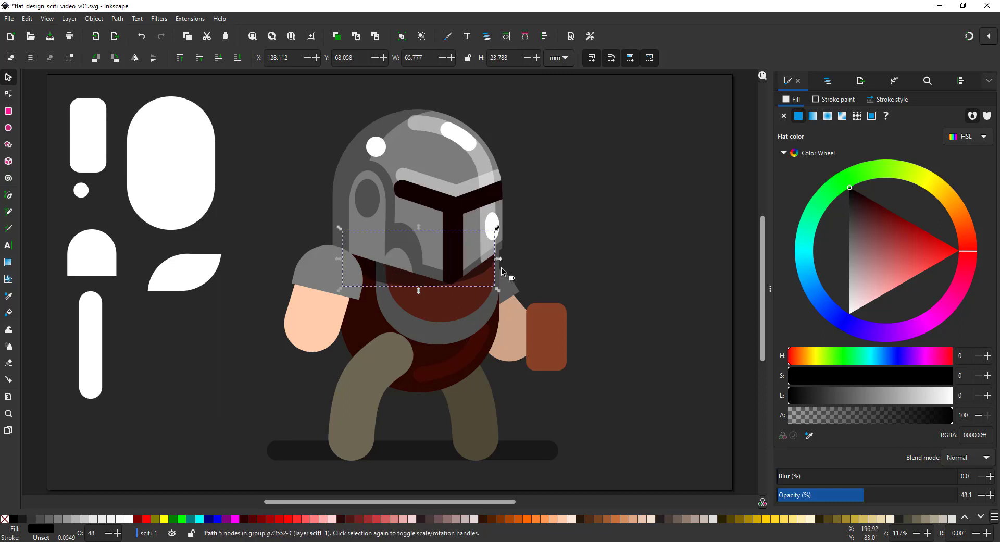
left_click_drag(499, 258, 510, 260)
left_click_drag(423, 290, 424, 298)
Step: Recolour the near shoulder piece with the helmet's dark grey, 4f4f4f
left_click(319, 277)
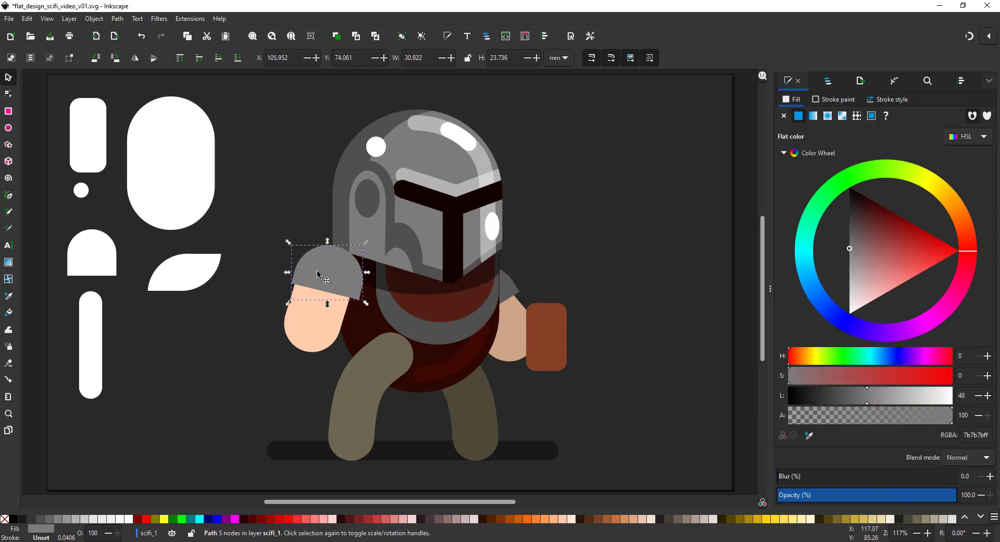
key("d")
left_click(320, 225)
left_click(338, 213)
left_click(9, 77)
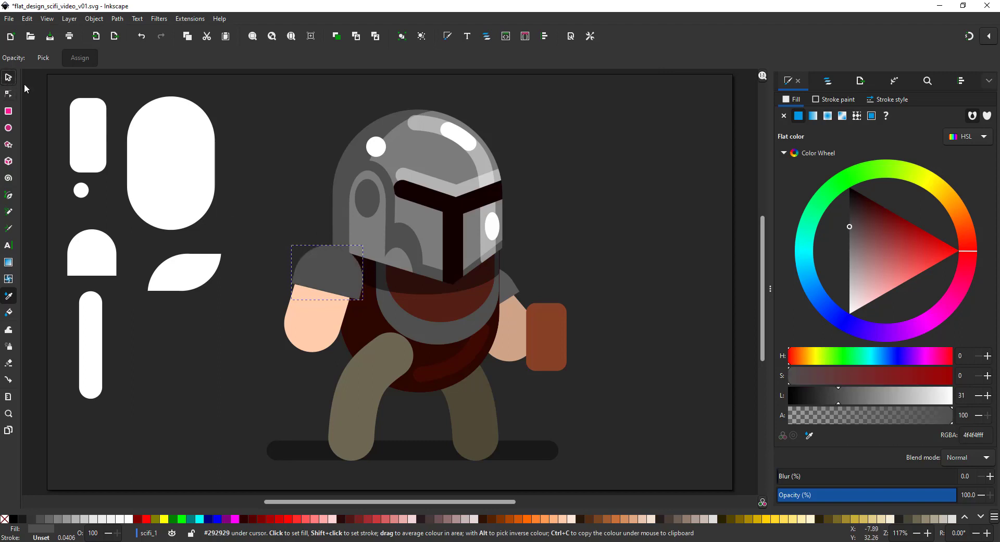
Step: Recolour both skin-coloured arms with the reddish brown 541f15 of the inner chest shape
left_click(331, 343)
key("d")
left_click(411, 306)
left_click(9, 78)
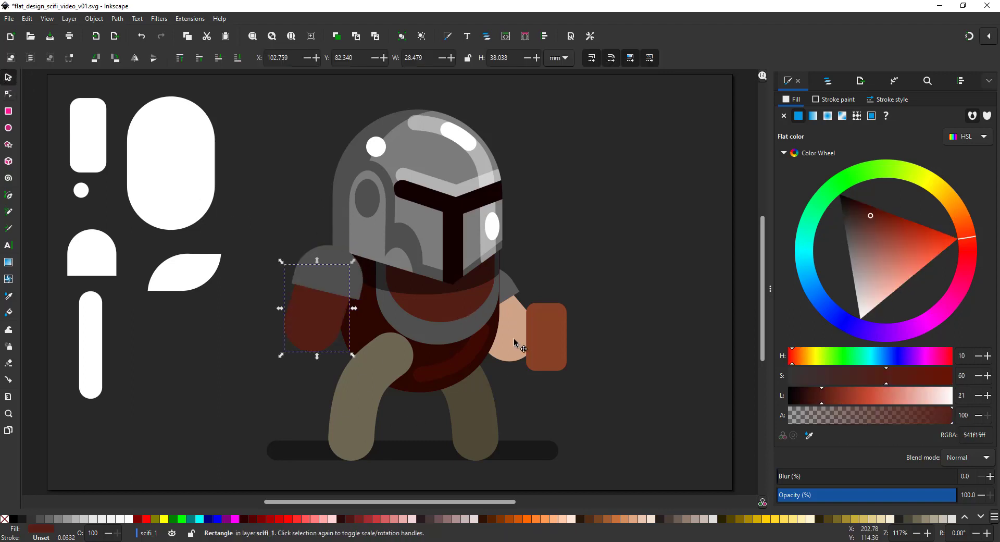
left_click(513, 339)
key("d")
left_click(448, 310)
key("s")
Step: Recolour the front leg's stroke with the torso's very dark red, 2b0600
left_click(371, 375)
key("d")
left_click(377, 321)
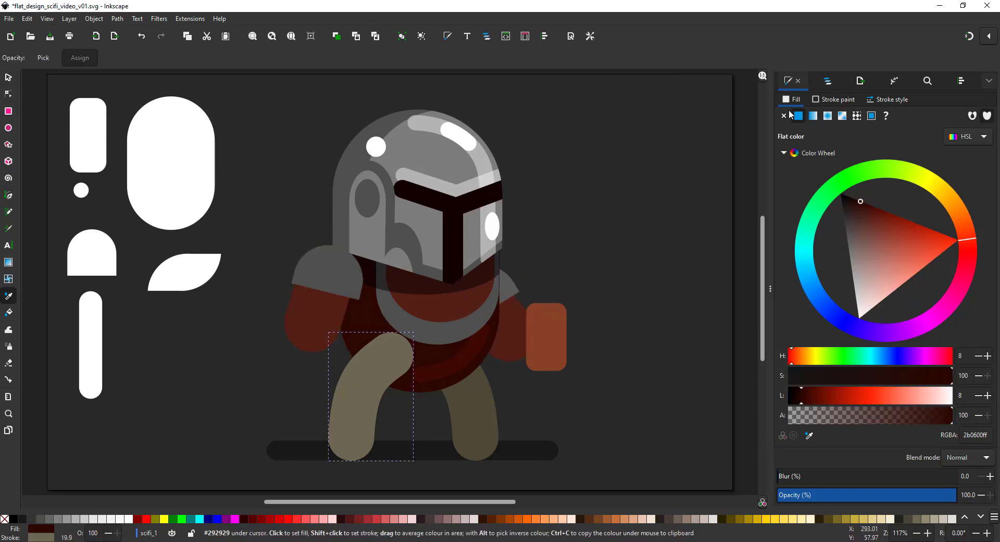
left_click(788, 115)
left_click(833, 99)
left_click(456, 382, "shift")
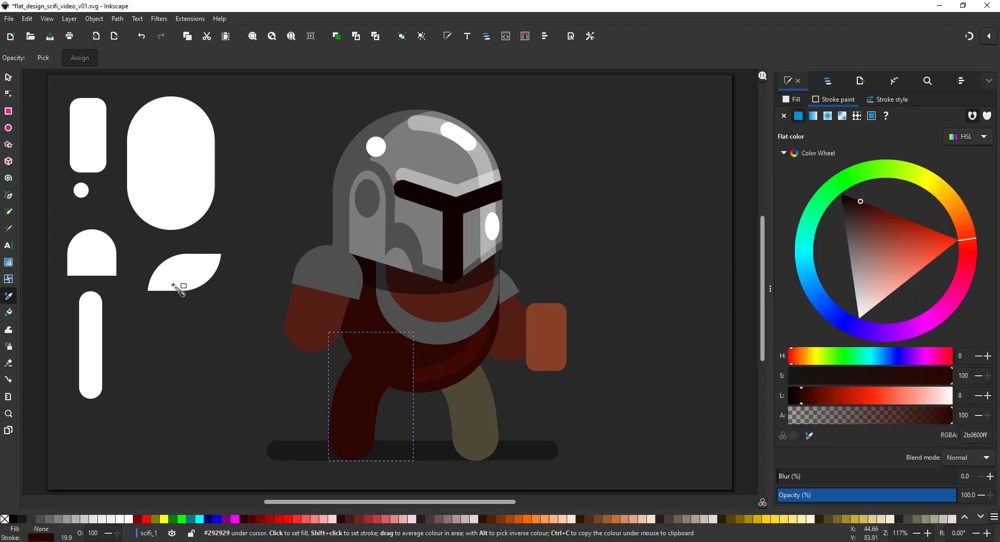
Step: Recolour the back leg's stroke with the darker red 1d0400 sampled from the shaded body
key("s")
left_click(471, 423)
left_click(810, 435)
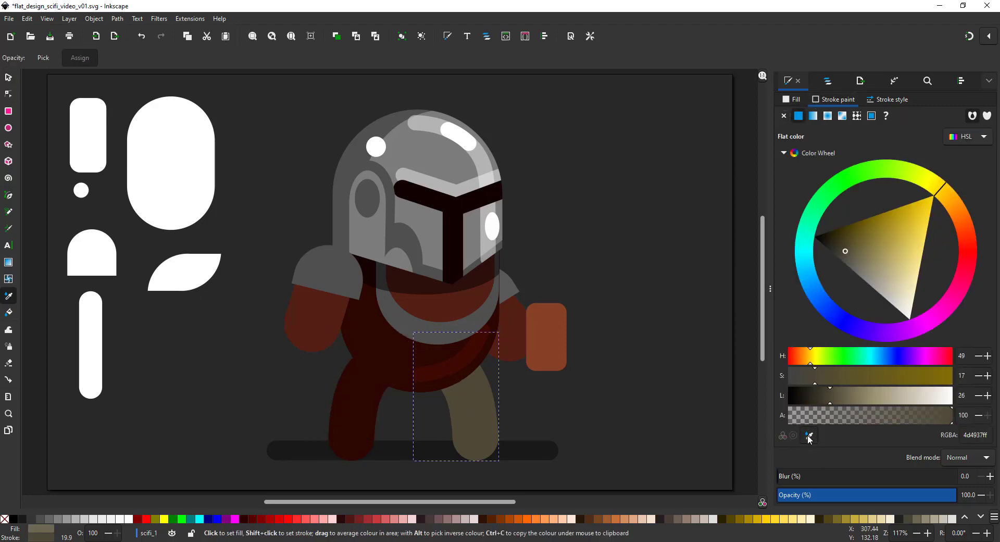
left_click(454, 380)
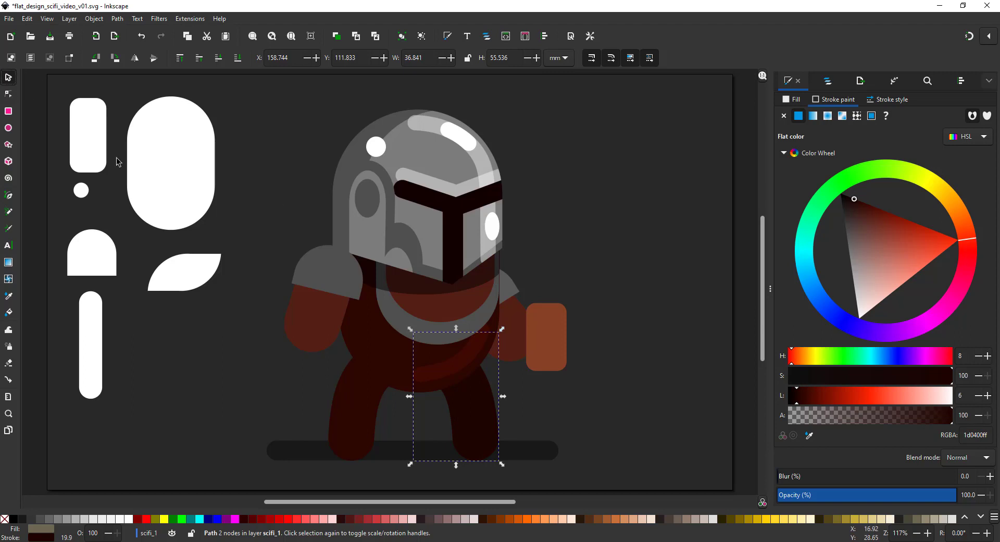
Step: Recolour the brown block at the far arm to the muted brown 7e503e and shorten it to about 21 mm
left_click(546, 337)
left_click(792, 99)
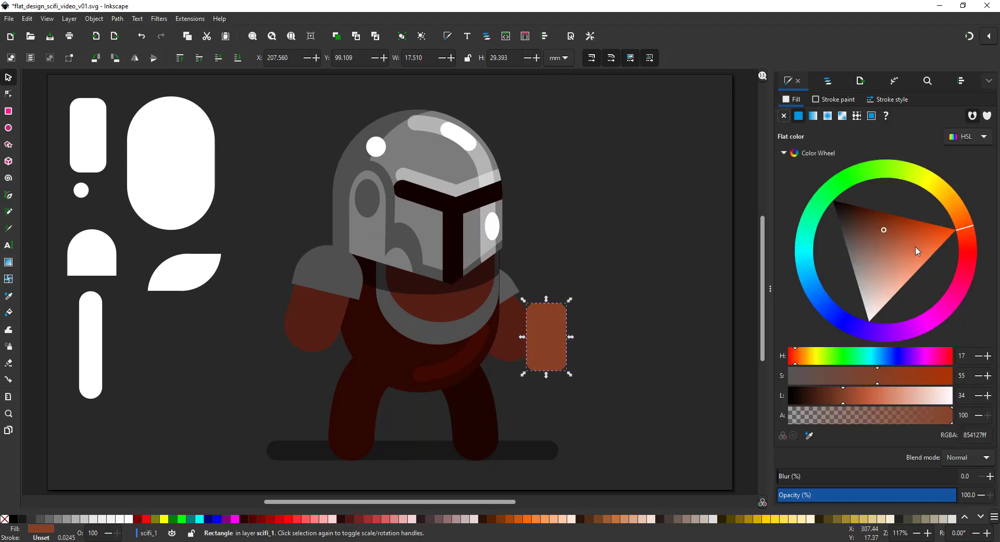
left_click(890, 246)
left_click(873, 237)
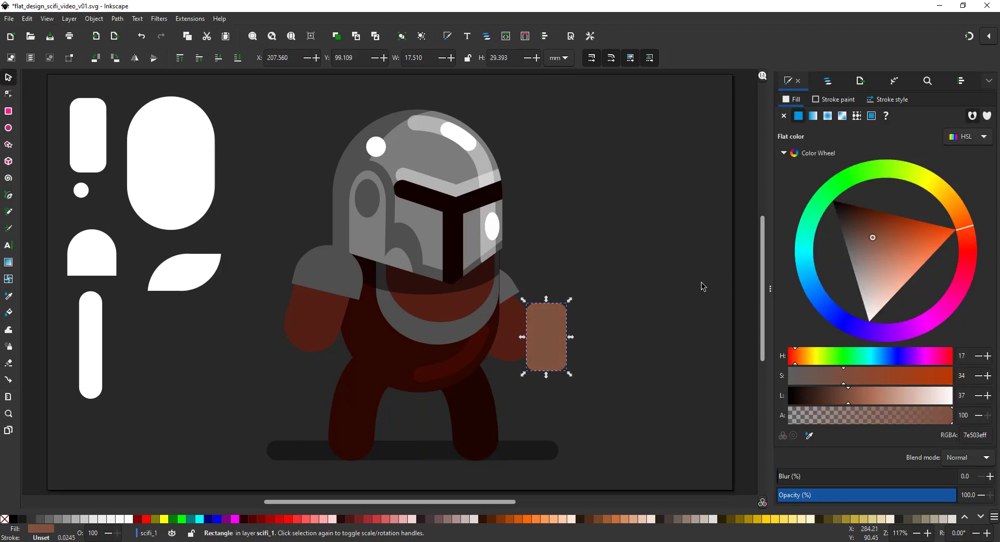
left_click_drag(546, 299, 547, 318)
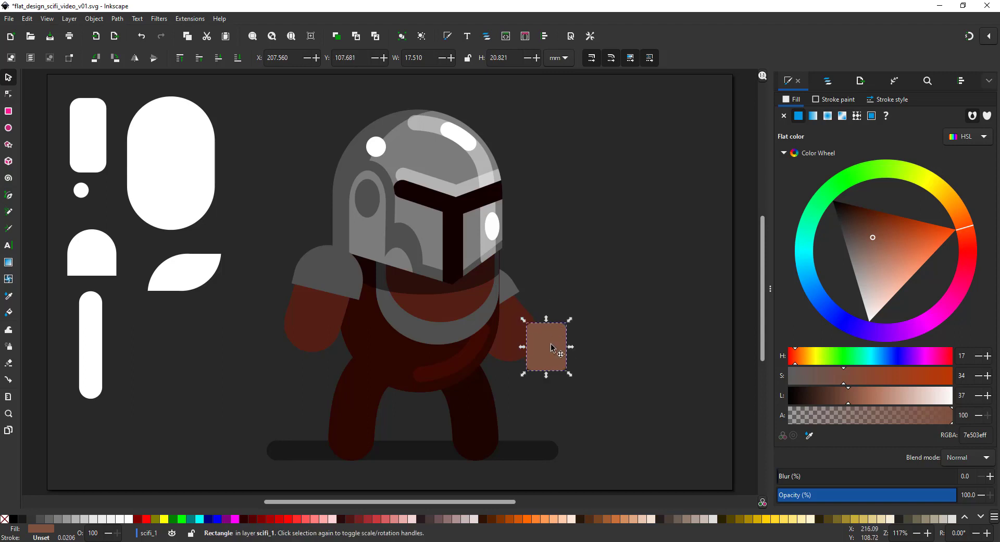
Step: Set the brown block aside and place a rotated copy of the far arm as an outward-reaching grey forearm, 5a5a5a
left_click_drag(557, 350, 636, 311)
left_click(521, 323)
left_click(521, 323)
left_click_drag(542, 362, 526, 290)
left_click_drag(565, 323, 578, 328)
key("d")
left_click(514, 291)
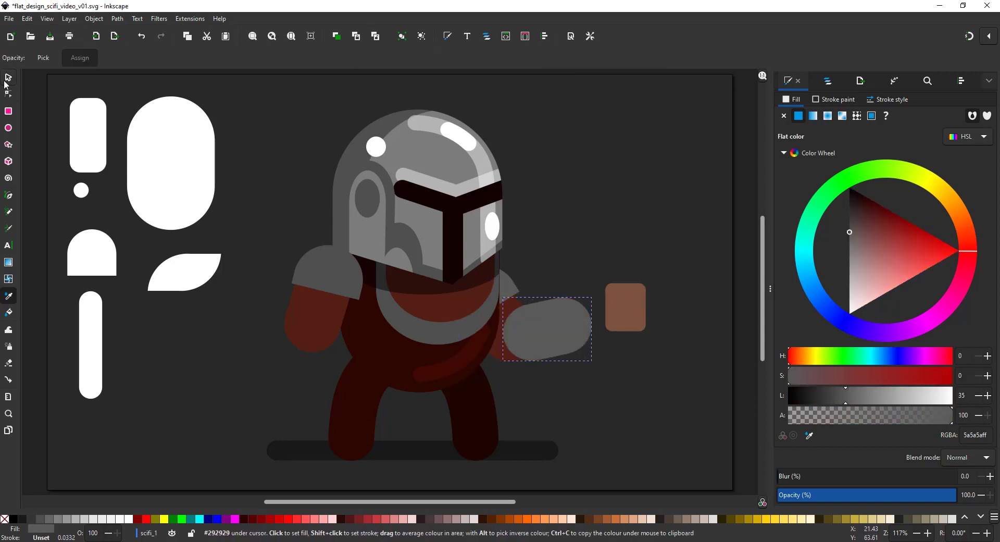
left_click(8, 78)
Step: Duplicate the near arm as a forearm below it, colour the copy dark grey 4f4f4f and rotate it
left_click(312, 328)
key("ctrl+d")
left_click_drag(323, 316, 303, 361)
key("d")
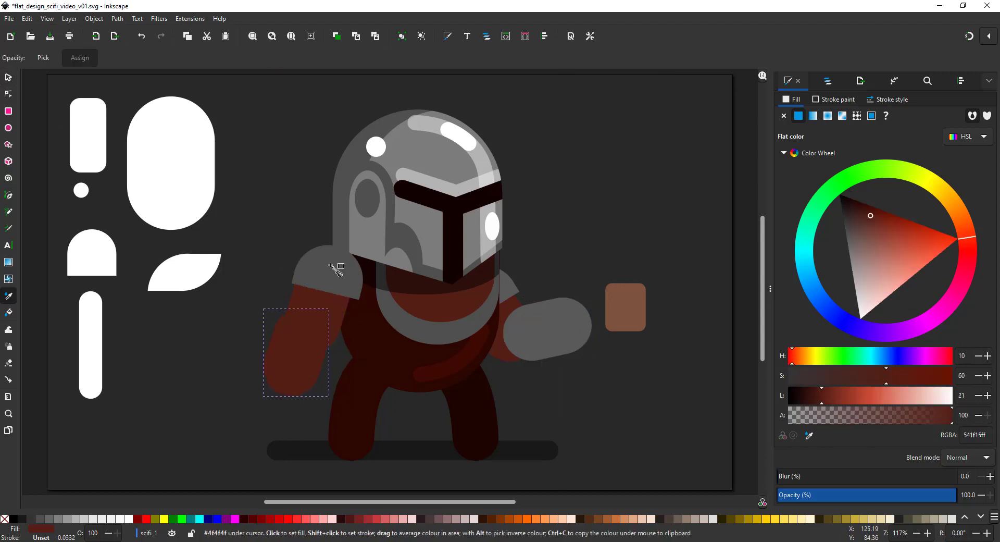
left_click(335, 270)
left_click(8, 78)
left_click_drag(331, 308, 328, 365)
Step: Place the brown block as a hand at the near forearm's end, rotate it, and shift and rotate forearm and hand together outward
left_click(627, 308)
left_click_drag(646, 303, 364, 401)
left_click(325, 399)
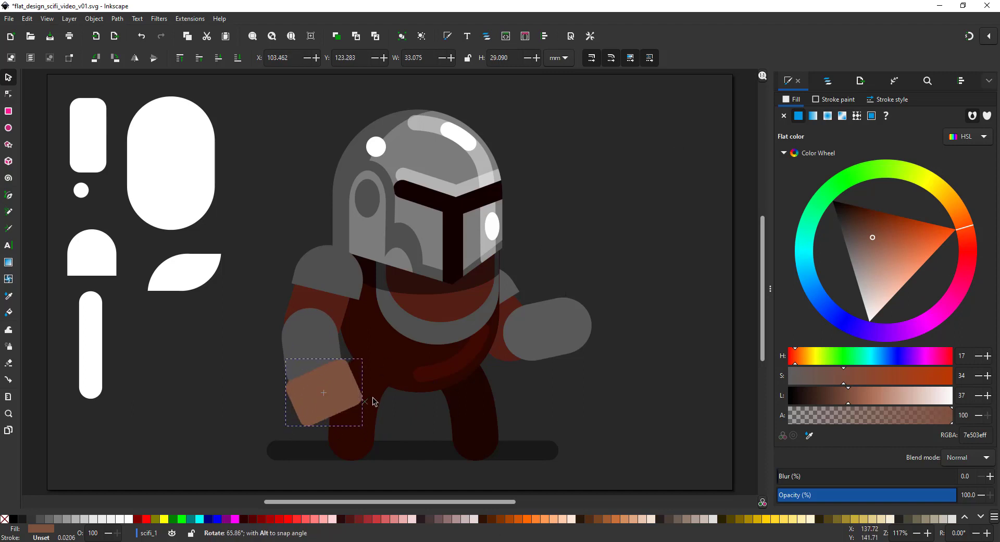
left_click(316, 334, "shift")
left_click_drag(316, 334, 286, 330)
left_click(287, 330)
left_click_drag(337, 303, 350, 312)
Step: Rotate the near upper arm outward and adjust the angle and position of the shoulder piece with it
left_click(336, 326)
left_click(336, 327)
mouse_move(357, 356)
left_mouse_down()
mouse_move(329, 361)
mouse_move(353, 368)
mouse_move(343, 366)
left_mouse_up()
left_click(337, 268, "shift")
key("ctrl+z")
left_click(327, 264)
left_click(332, 313, "shift")
left_click(331, 314)
left_click_drag(335, 271, 331, 267)
Step: Reposition the near forearm and brown hand together so they join the end of the upper arm
left_click(290, 354)
left_click(293, 372, "shift")
left_click_drag(297, 363, 302, 356)
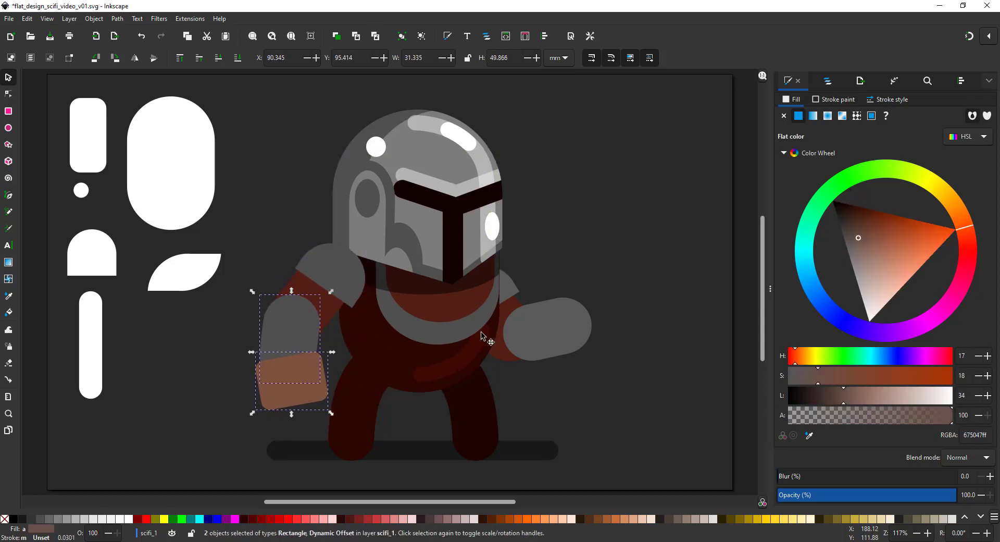
Step: Recolour the translucent shadow under the helmet with a dark red from the body
left_click(422, 287)
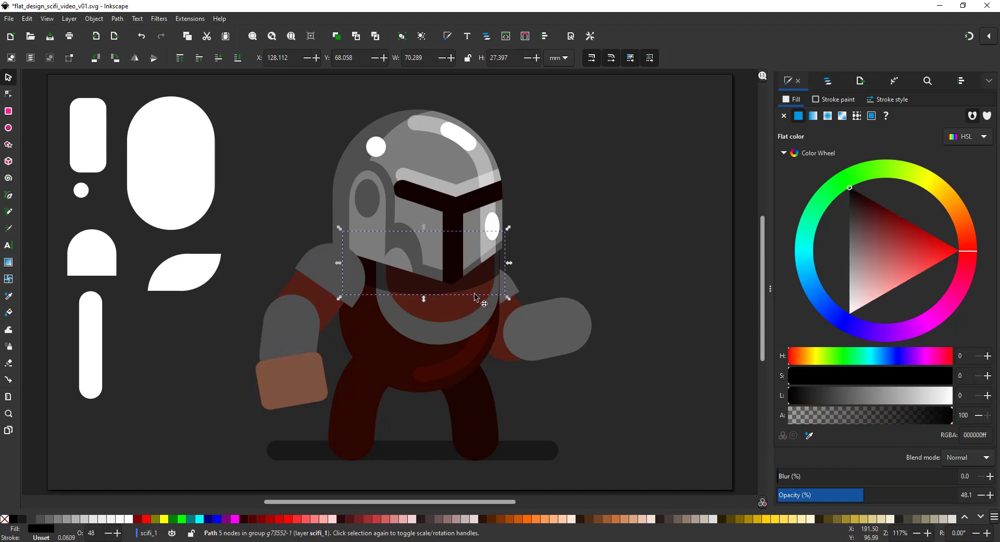
key("d")
left_click(3, 78)
Step: Paste a copy of the white leaf-shaped base shape onto the torso beside the near arm
left_click(206, 277)
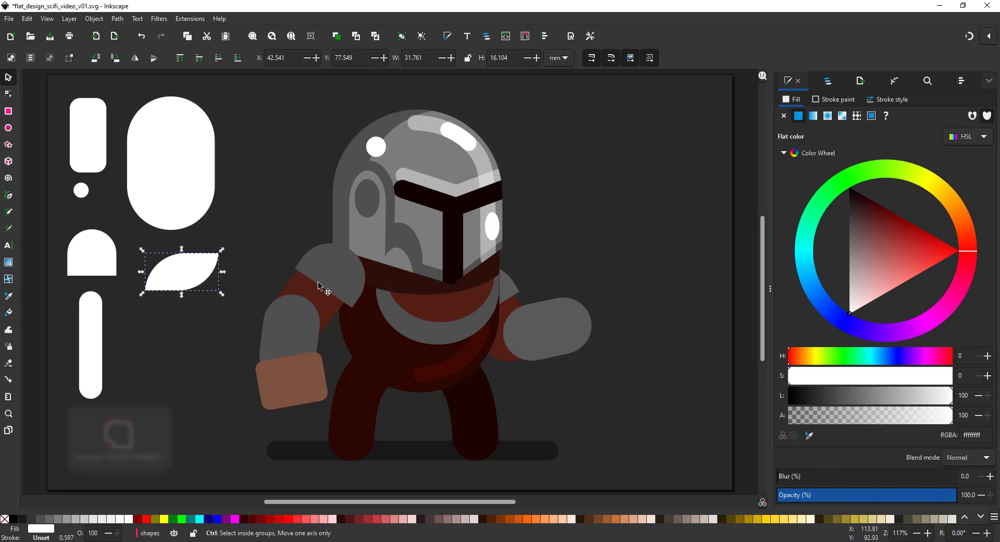
left_click(362, 334)
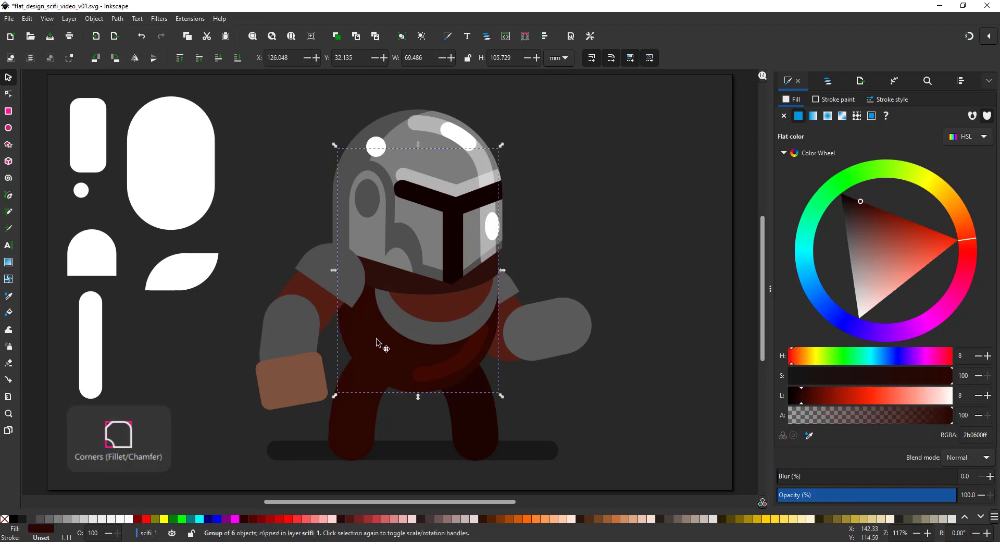
key("ctrl+z")
key("ctrl+v")
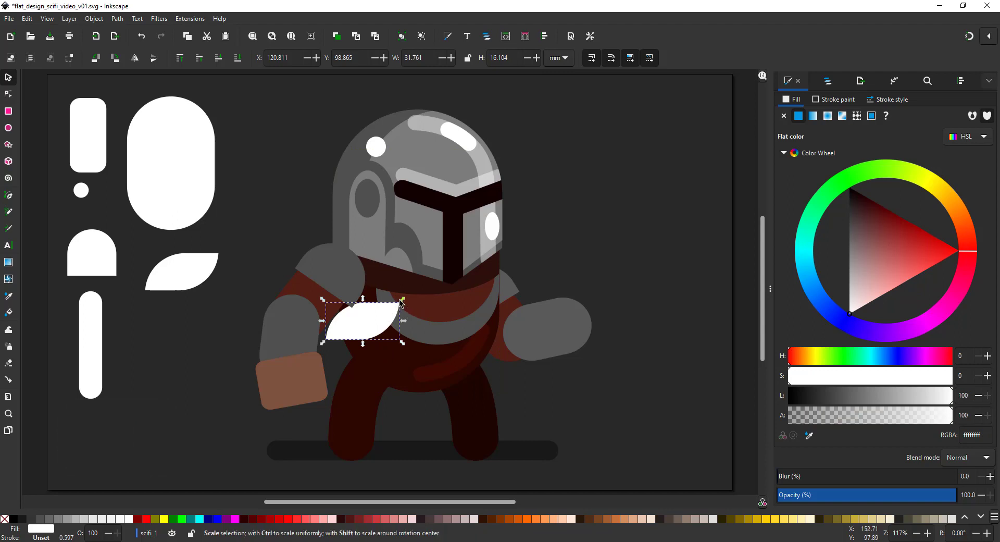
Step: Try to enlarge the pasted leaf shape to about 85 × 43 mm and move it down beside the arm
left_click_drag(402, 303, 521, 241)
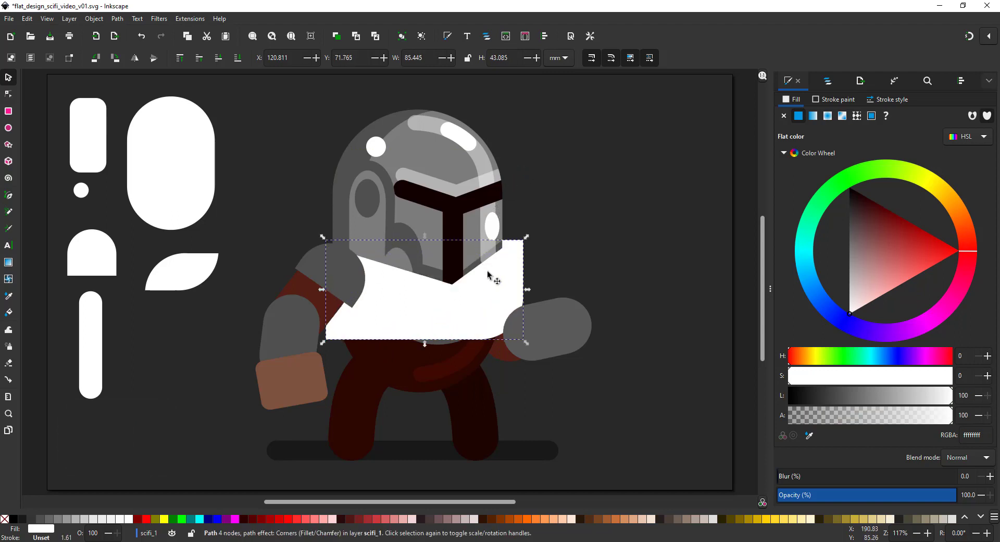
left_click_drag(495, 276, 367, 319)
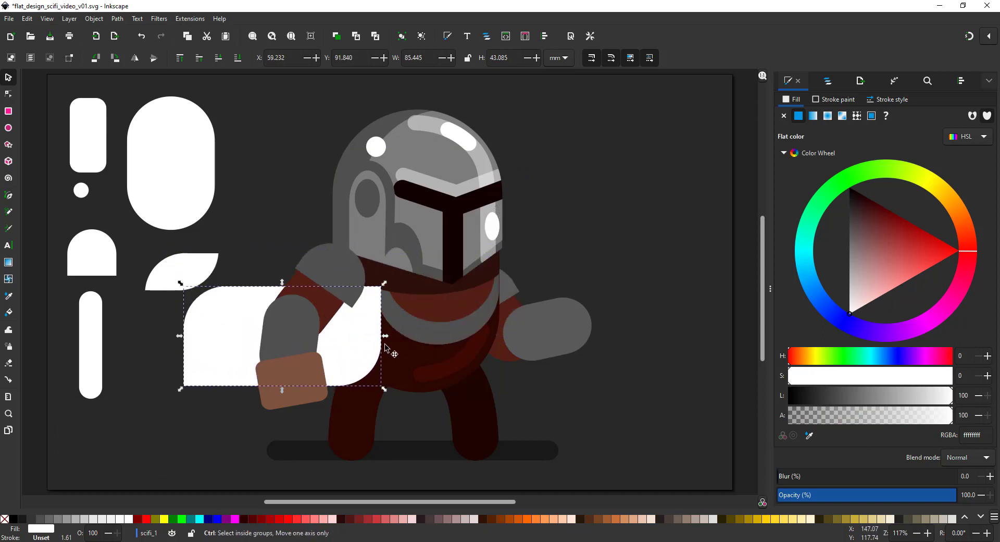
key("ctrl+z")
key("ctrl+z")
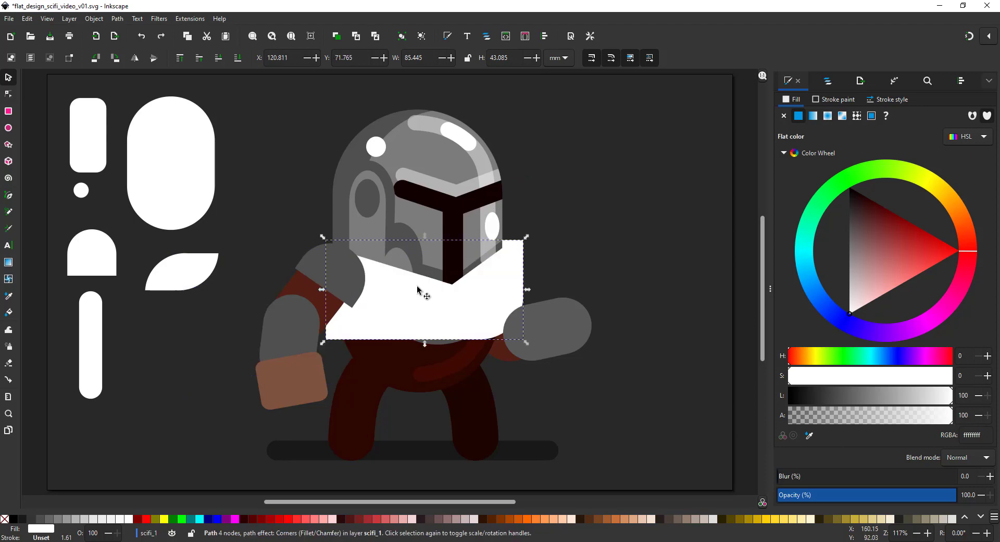
Step: Convert the pasted leaf shape to a plain path and enlarge it to about 76 × 38 mm across the chest
left_click(94, 23)
mouse_move(117, 21)
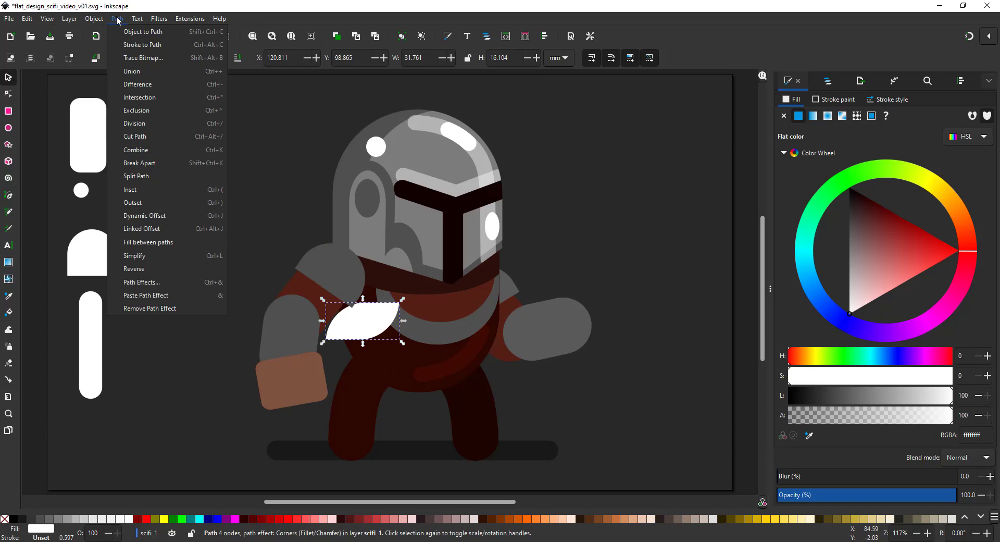
left_click(137, 36)
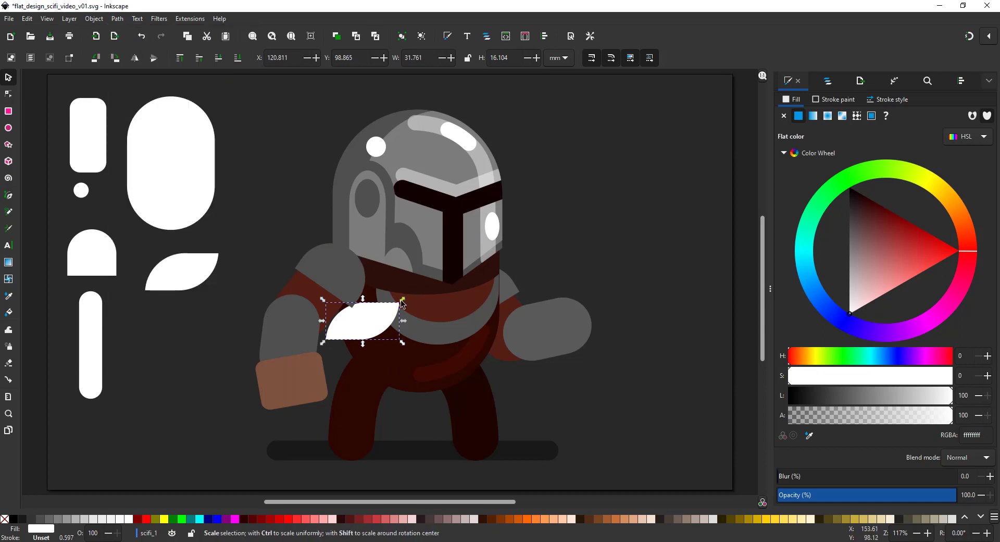
left_click_drag(404, 298, 501, 216)
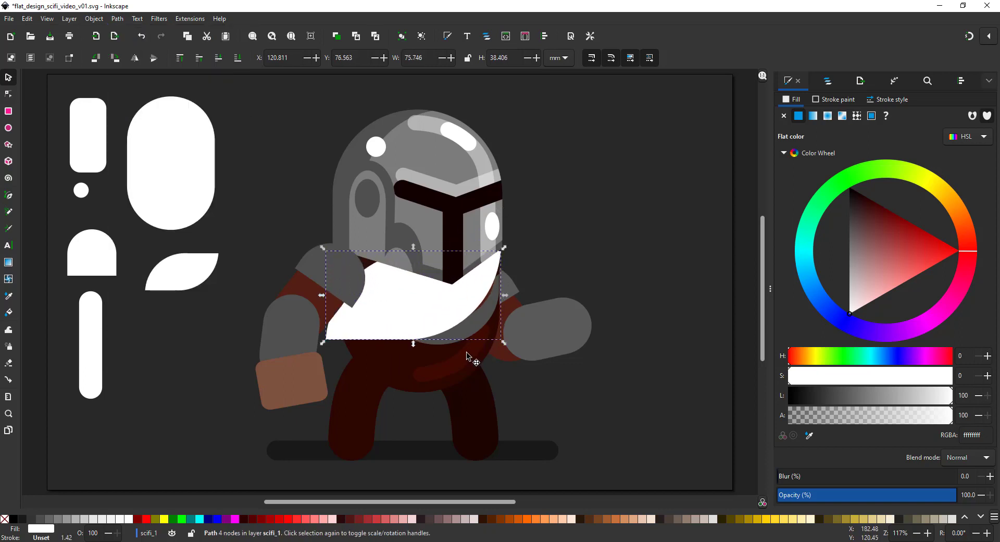
Step: Move the enlarged leaf shape behind the near arm and recolour it with the dark red sampled from the shadow under the helmet
left_click_drag(427, 295, 310, 321)
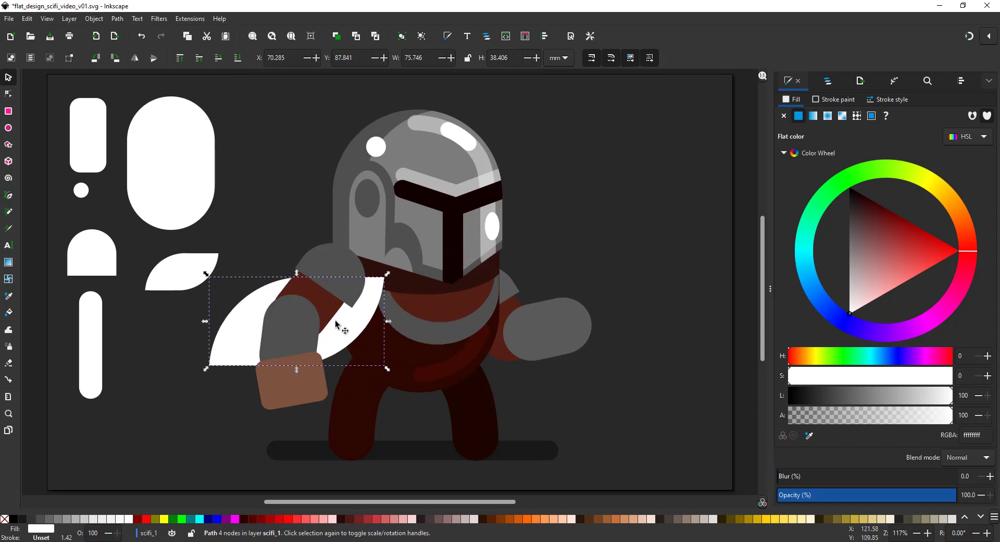
key("d")
left_click(412, 285)
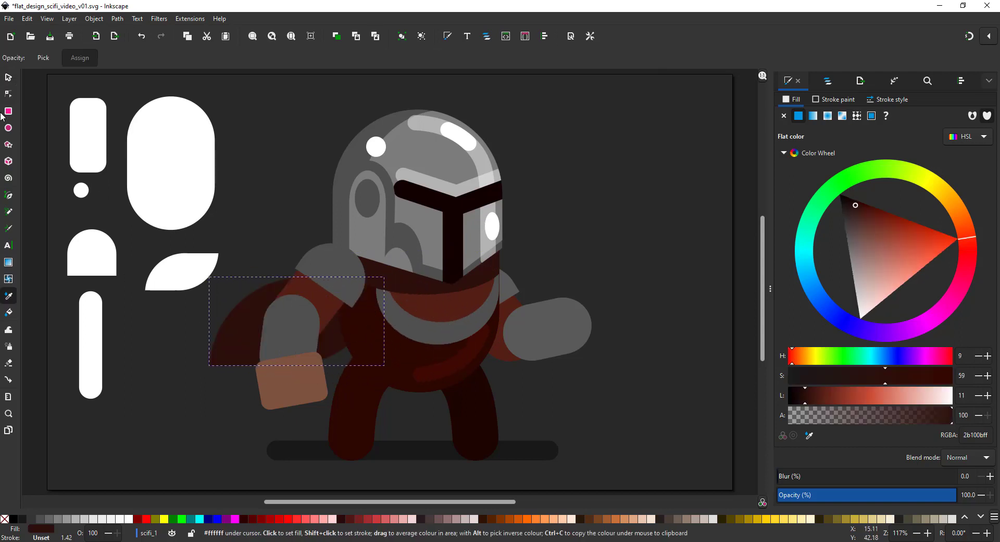
Step: Rotate the dark red leaf counterclockwise and position it as a cape hanging behind the near arm
left_click(8, 78)
left_click(265, 298)
left_click_drag(387, 274, 355, 235)
mouse_move(335, 348)
left_mouse_down()
mouse_move(319, 343)
mouse_move(336, 357)
left_mouse_up()
left_click(123, 394)
Step: Give both leg strokes square caps so the feet end flat
left_click(356, 395)
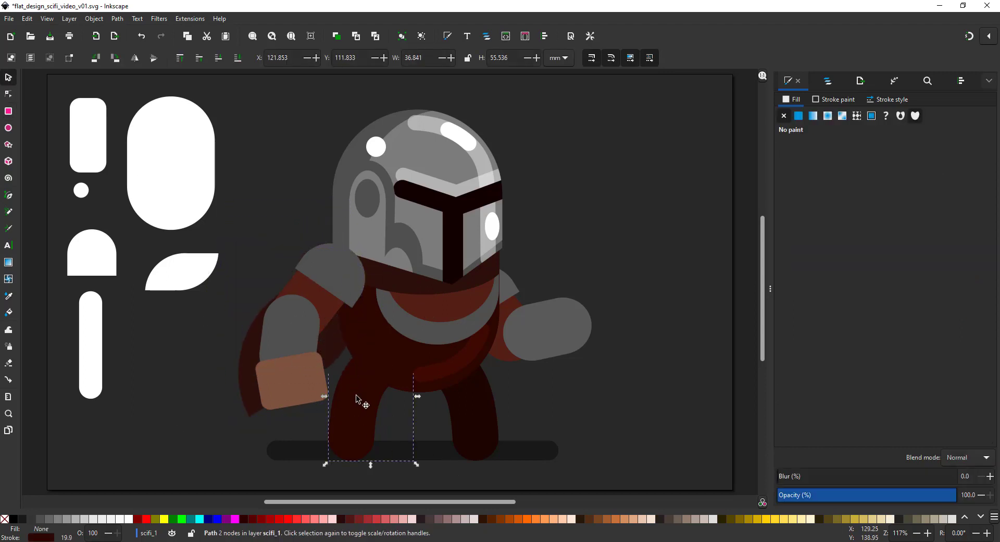
left_click(476, 414, "shift")
left_click(886, 99)
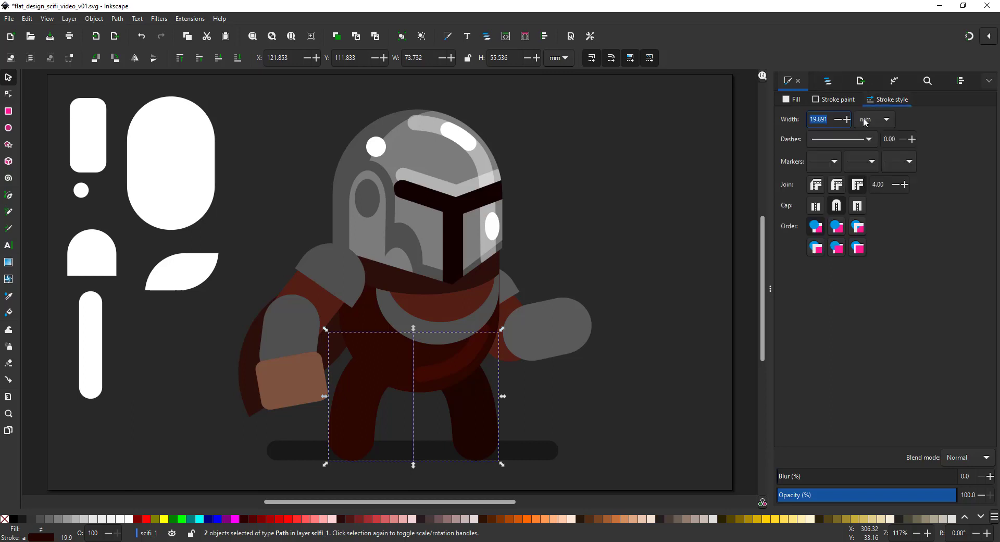
left_click(858, 207)
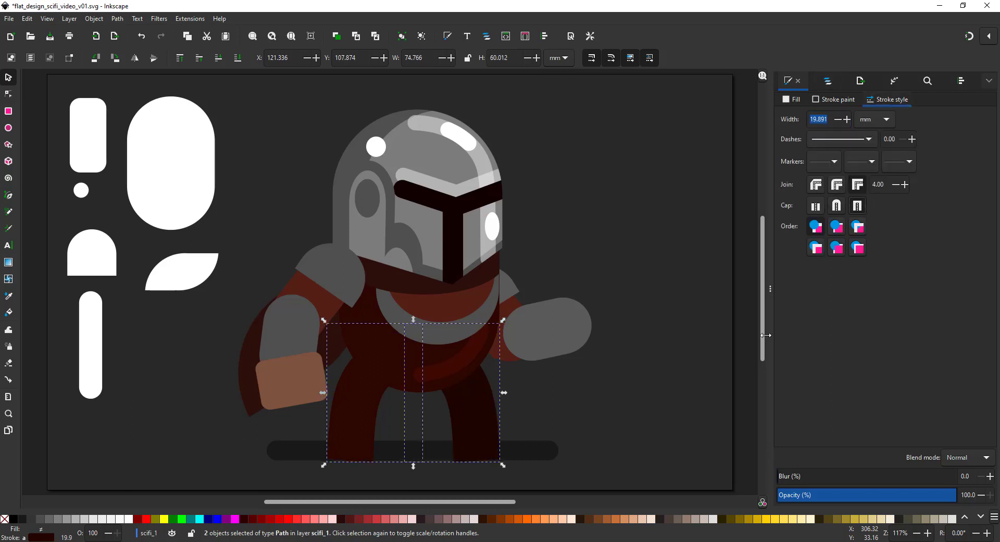
left_click(560, 408)
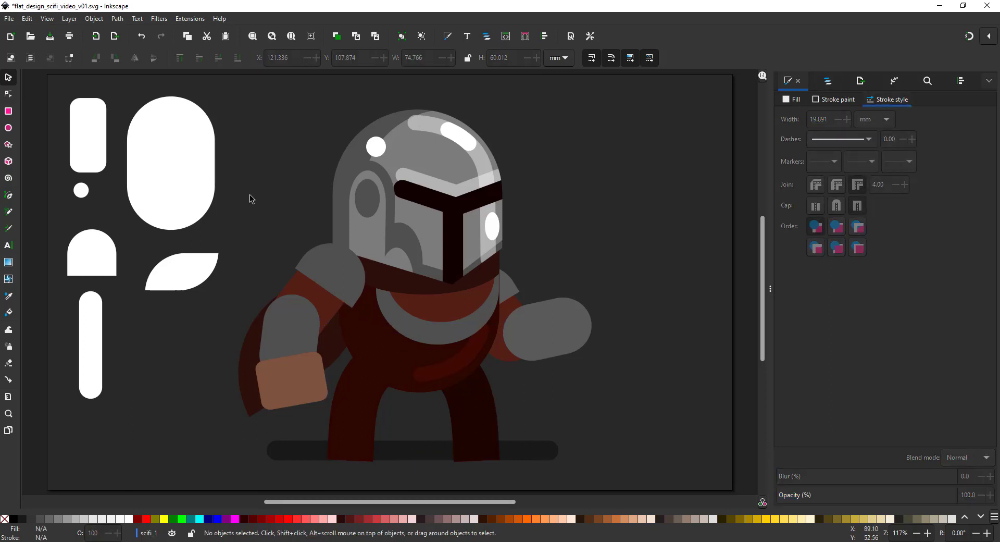
Step: Select the white dome-shaped base shape among the reusable shapes beside the character
left_click(108, 267)
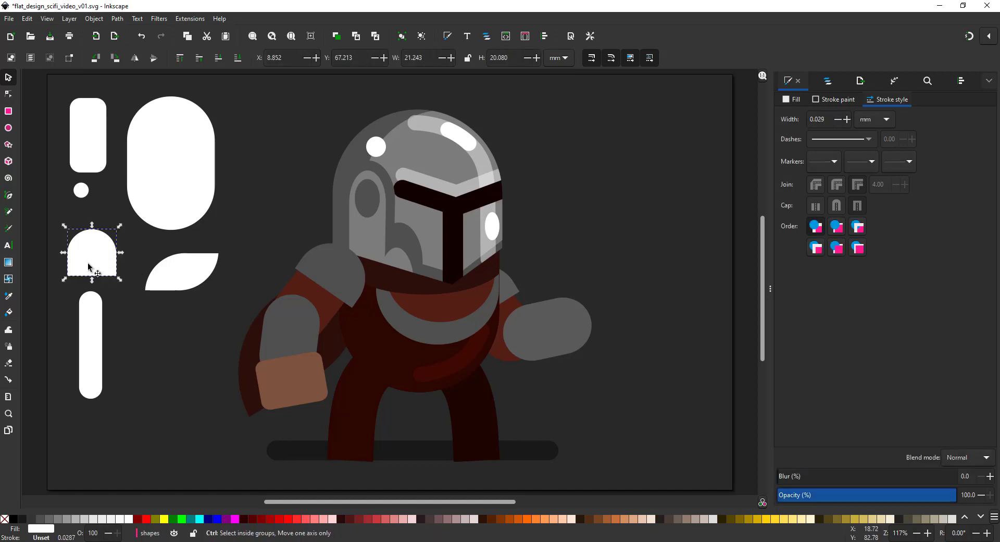